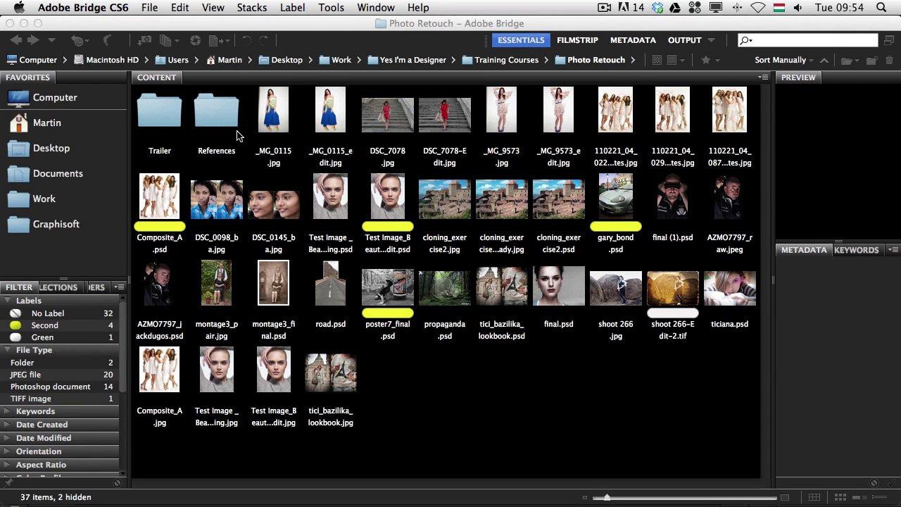
Select the two Test Image Beauty Retouching PSD files, original and edit, and switch to the Filmstrip workspace to preview them side by side.
{"action": "left_click", "coordinate": [332, 206]}
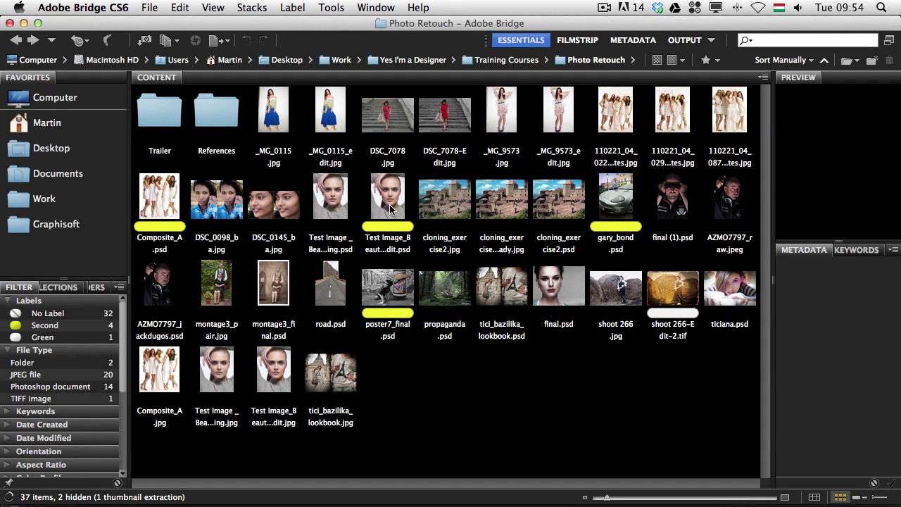
{"action": "left_click", "coordinate": [387, 208], "text": "shift"}
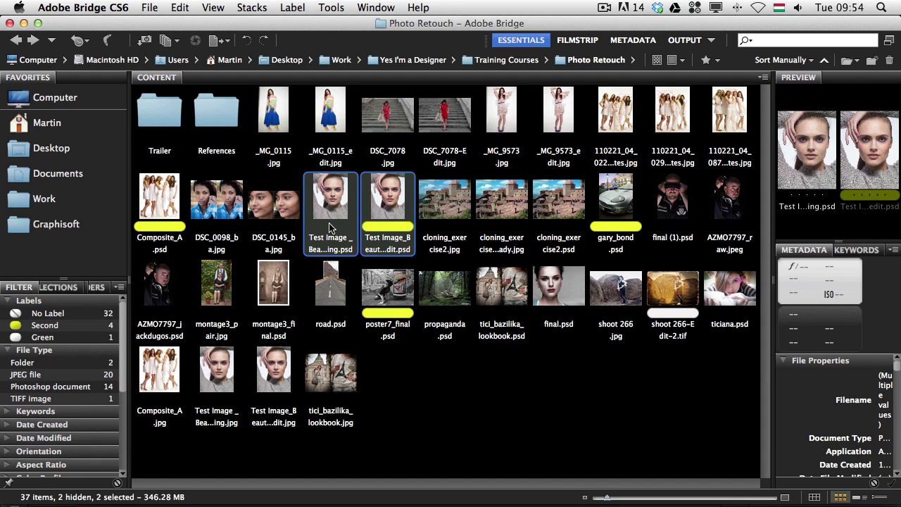
{"action": "left_click", "coordinate": [576, 42]}
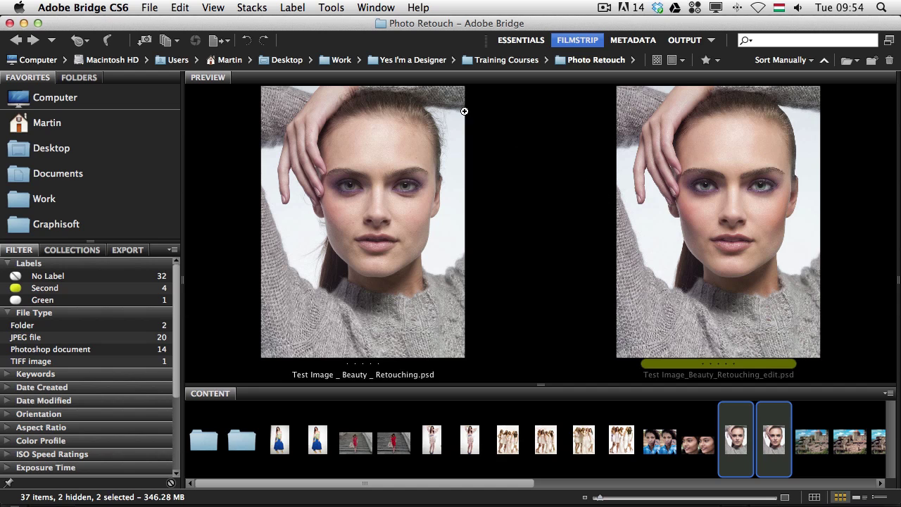
Compare the eye and forehead skin of the original and edited portraits with 100% loupes, and close both loupes.
{"action": "left_click", "coordinate": [402, 188]}
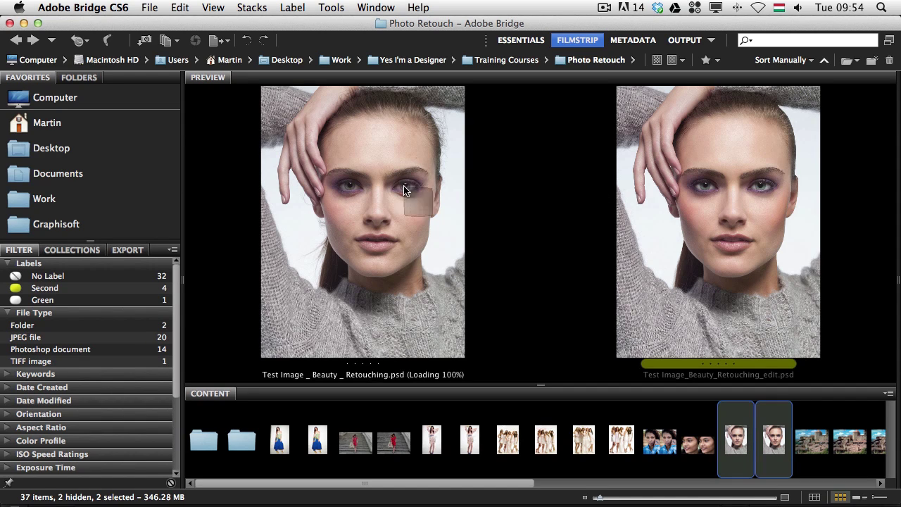
{"action": "left_click", "coordinate": [751, 192]}
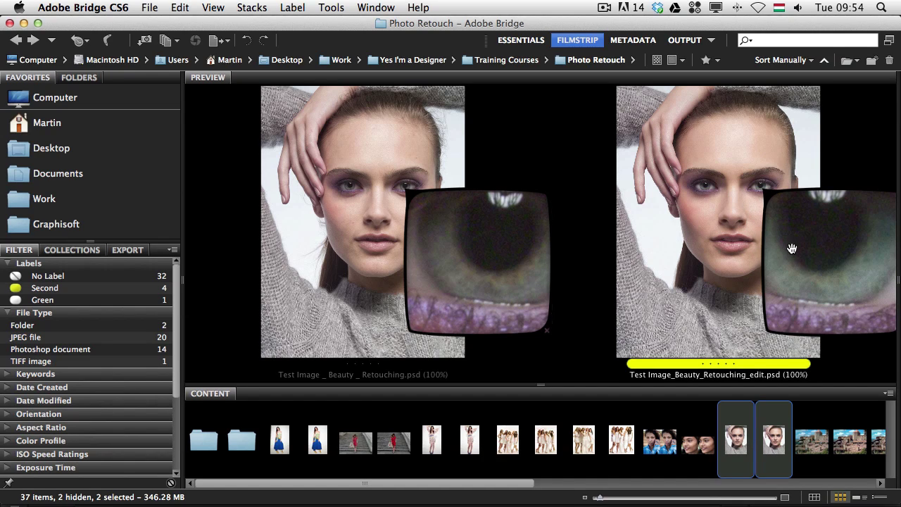
{"action": "left_click_drag", "start_coordinate": [800, 239], "coordinate": [800, 245]}
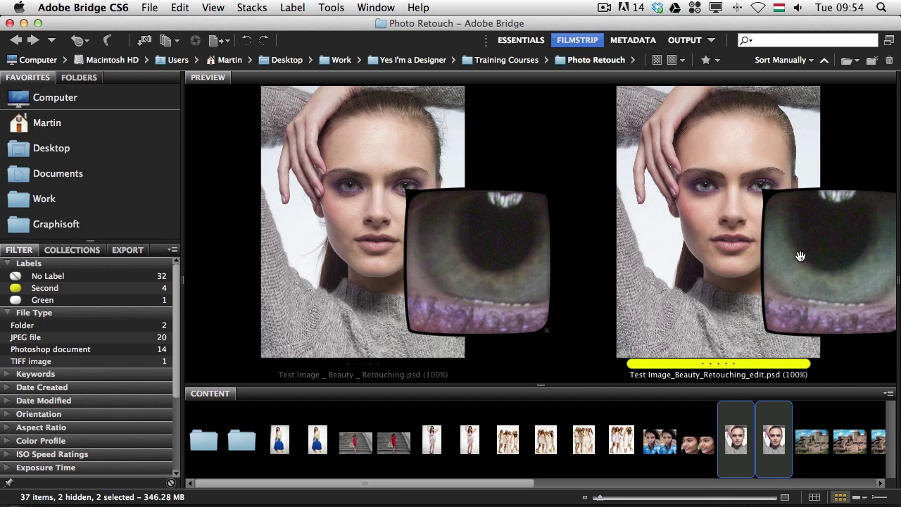
{"action": "left_click_drag", "start_coordinate": [805, 256], "coordinate": [794, 185]}
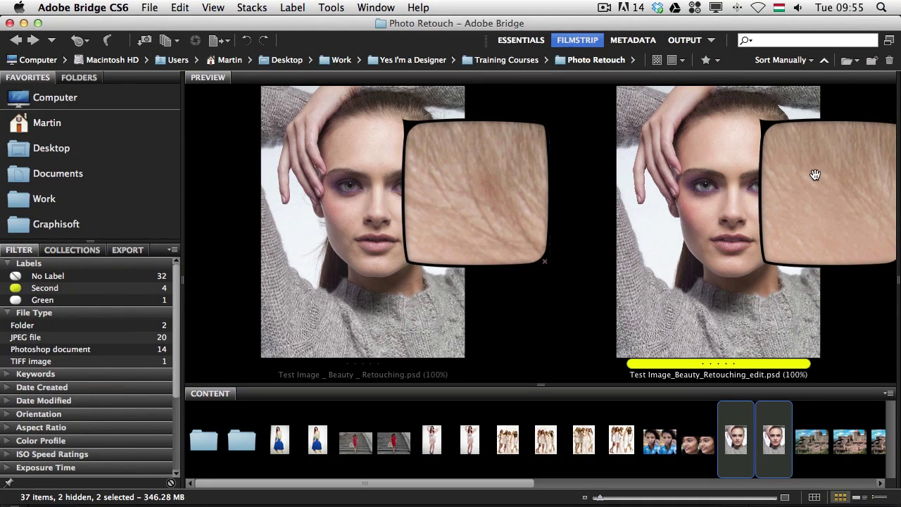
{"action": "left_click", "coordinate": [810, 169]}
{"action": "left_click", "coordinate": [478, 153]}
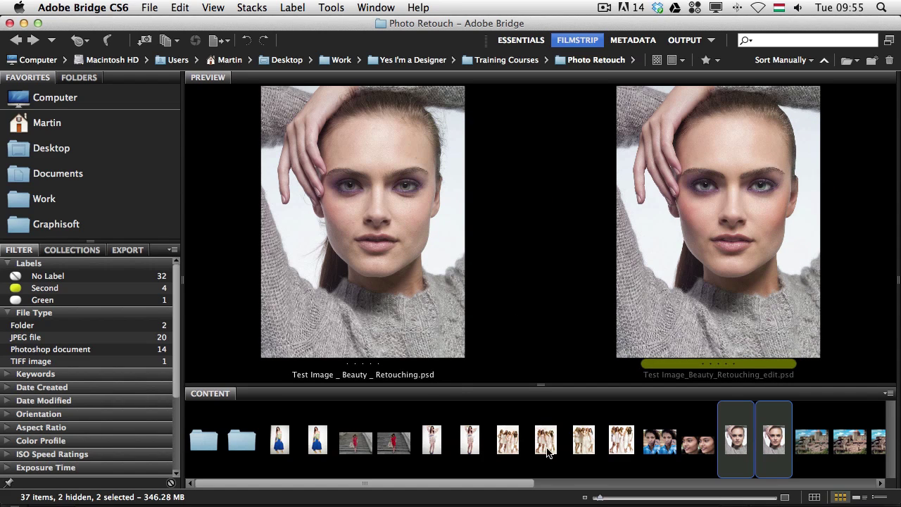
Select cloning_exercise2.jpg and cloning_exercise2_ready.jpg, compare their roofs and buildings with 100% loupes, and close the loupes.
{"action": "left_click_drag", "start_coordinate": [494, 484], "coordinate": [577, 486]}
{"action": "left_click", "coordinate": [663, 454]}
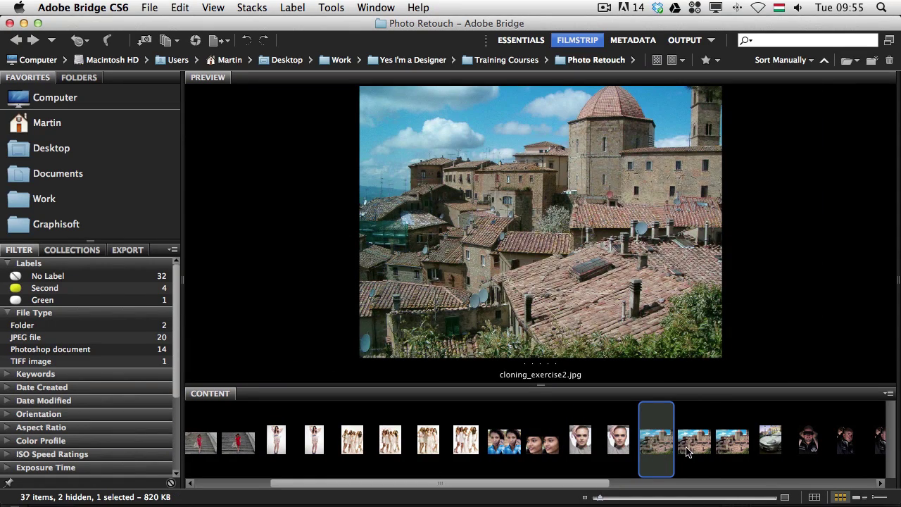
{"action": "left_click", "coordinate": [687, 451], "text": "super"}
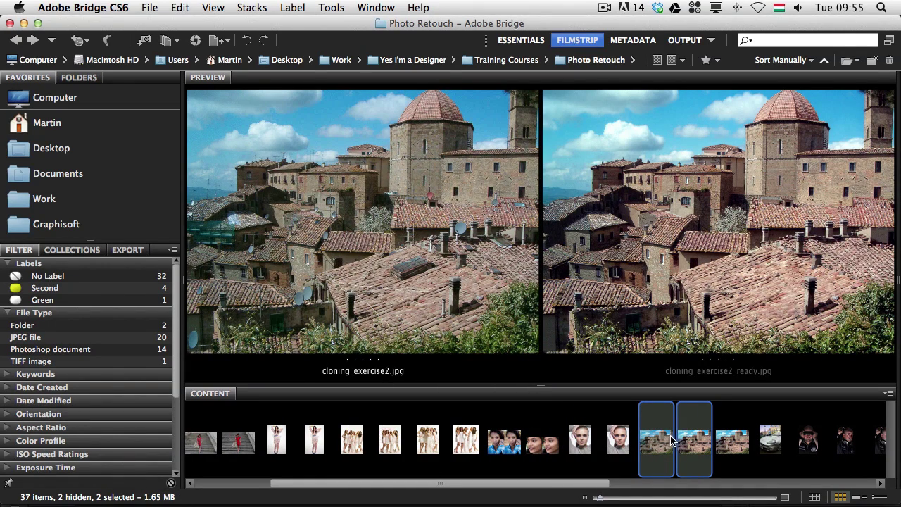
{"action": "left_click", "coordinate": [437, 199]}
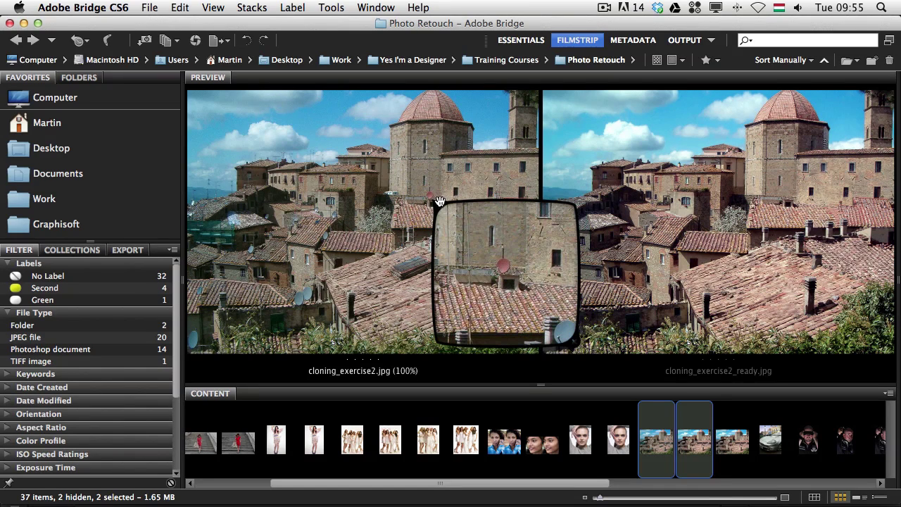
{"action": "left_click", "coordinate": [791, 203]}
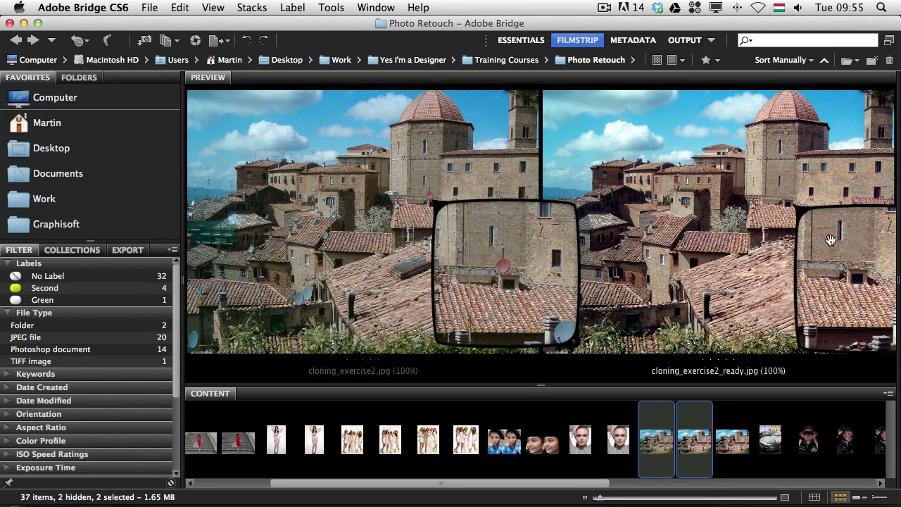
{"action": "left_click_drag", "start_coordinate": [827, 240], "coordinate": [708, 215]}
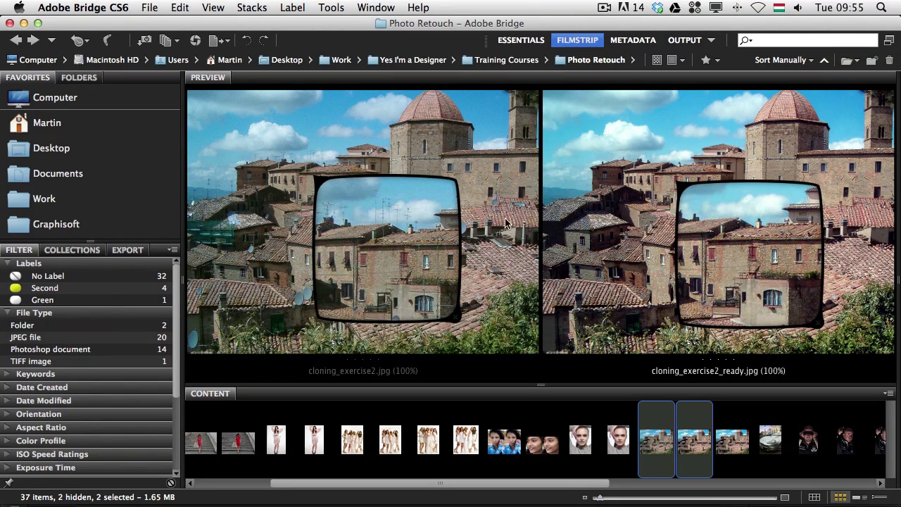
{"action": "left_click", "coordinate": [742, 211]}
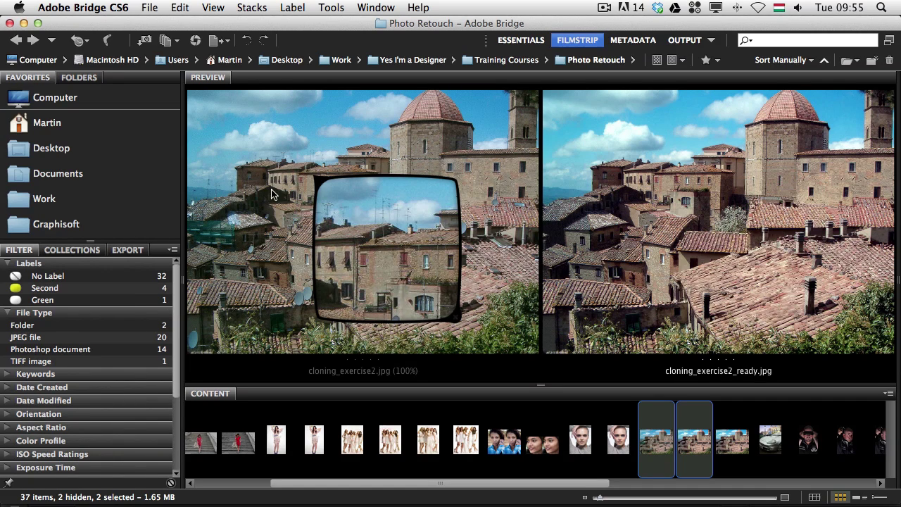
{"action": "left_click", "coordinate": [364, 211]}
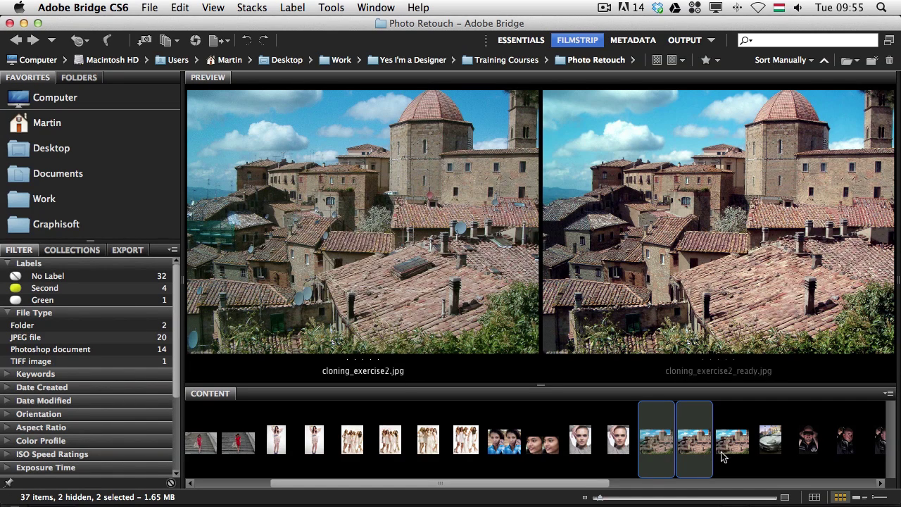
{"action": "left_click", "coordinate": [810, 442]}
{"action": "left_click", "coordinate": [847, 444], "text": "shift"}
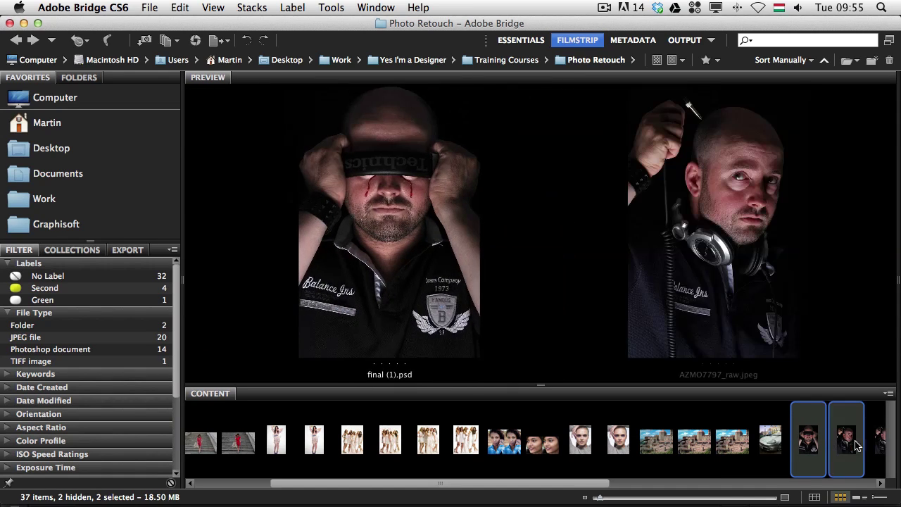
{"action": "left_click", "coordinate": [879, 442], "text": "shift"}
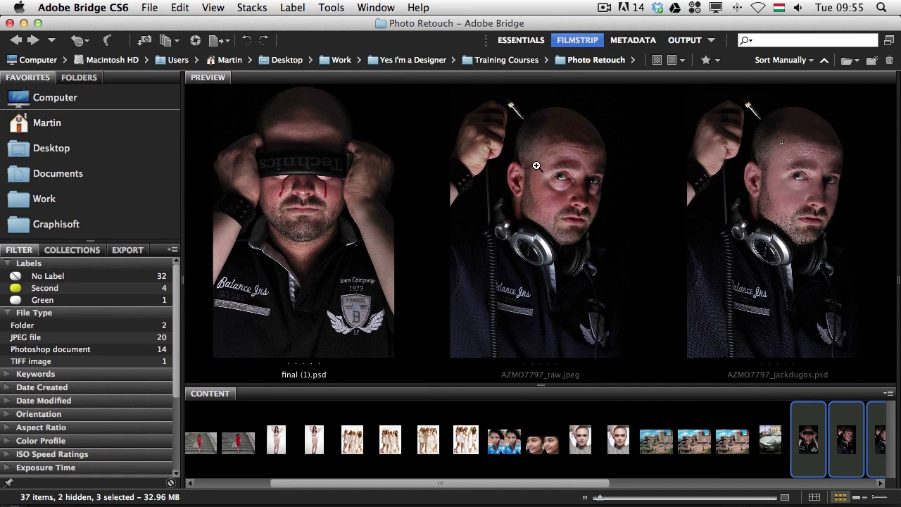
{"action": "left_click", "coordinate": [566, 175]}
{"action": "left_click", "coordinate": [788, 179]}
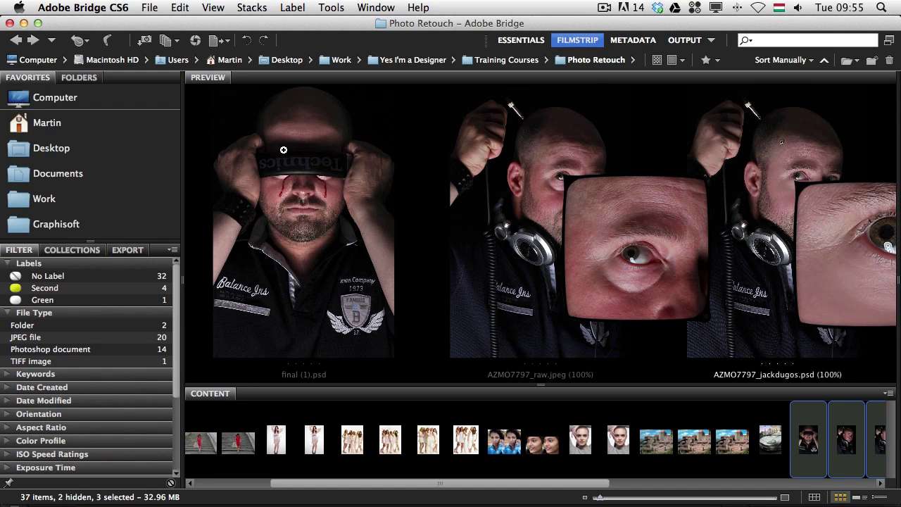
{"action": "left_click", "coordinate": [295, 177]}
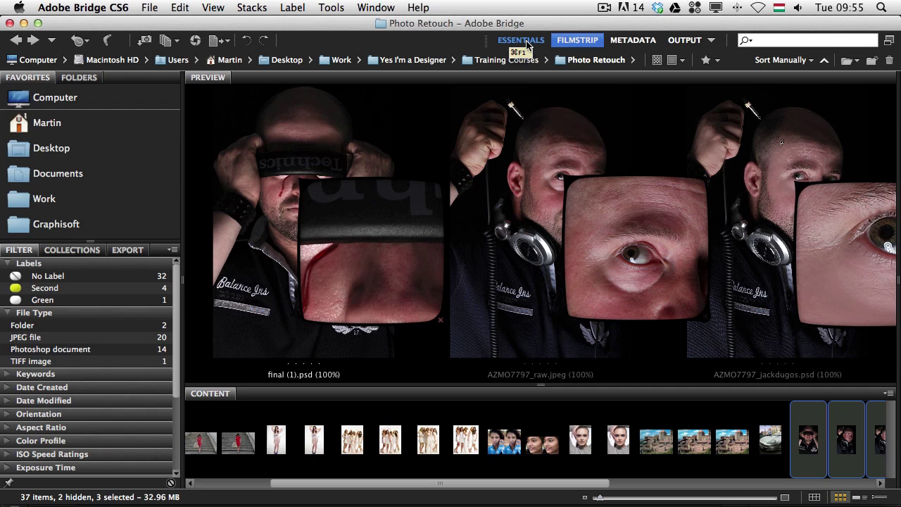
Return to the Essentials workspace and deselect all files.
{"action": "key", "text": "super+F1"}
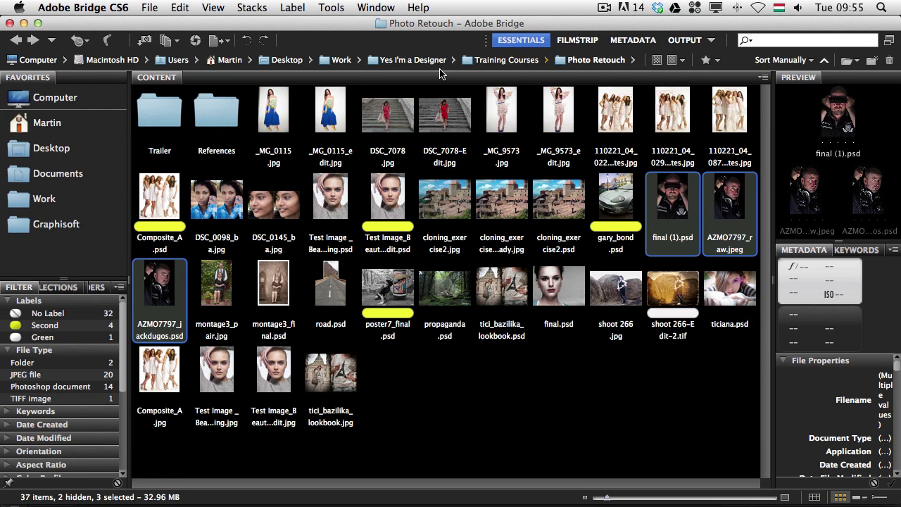
{"action": "left_click", "coordinate": [597, 385]}
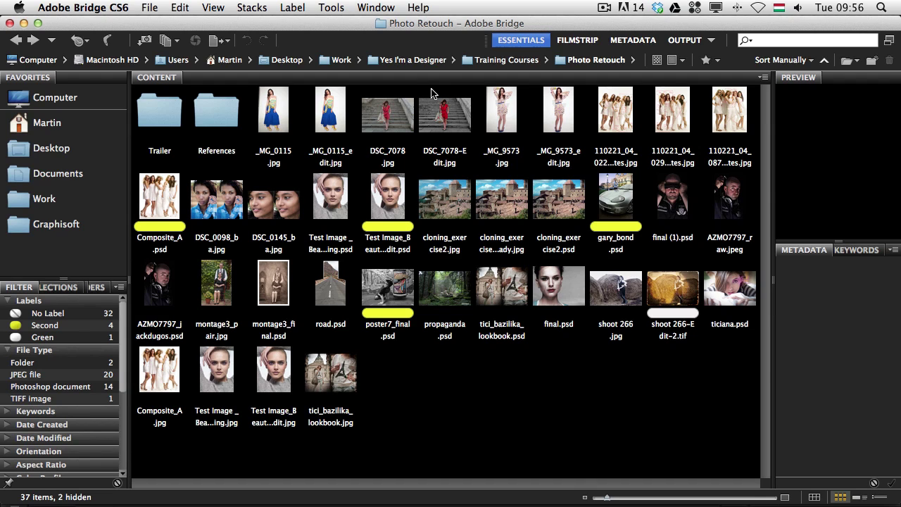
Open the Photo Retouch folder's items in Review Mode and browse through the carousel to _MG_9573.jpg.
{"action": "key", "text": "super+b"}
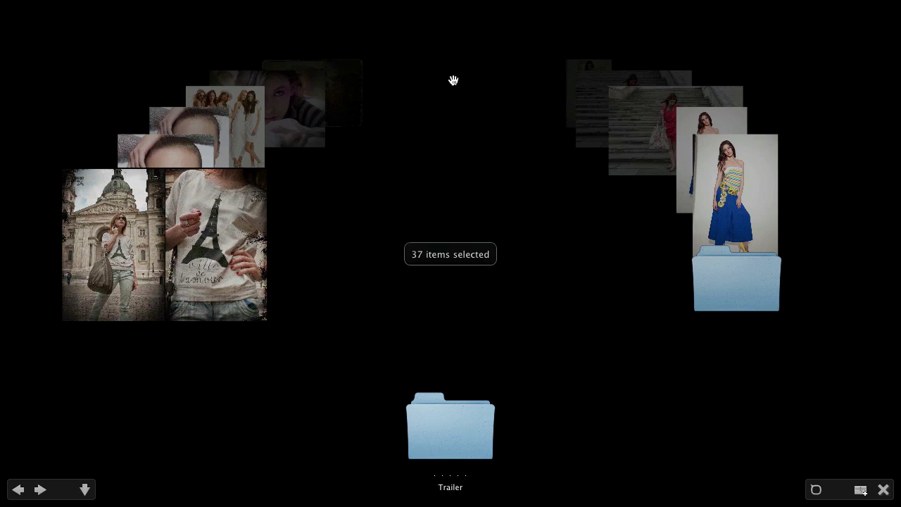
{"action": "key", "text": "Right"}
{"action": "key", "text": "Right"}
{"action": "key", "text": "Right"}
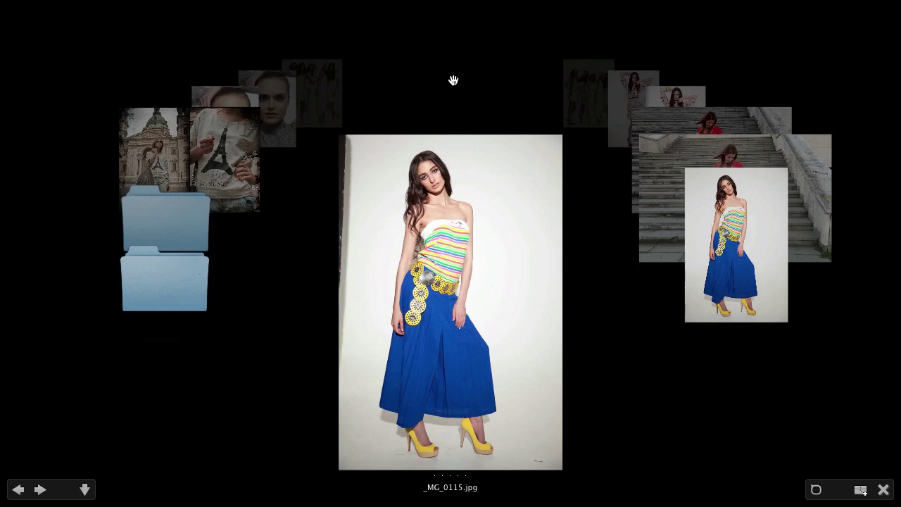
{"action": "key", "text": "Right"}
{"action": "key", "text": "Right"}
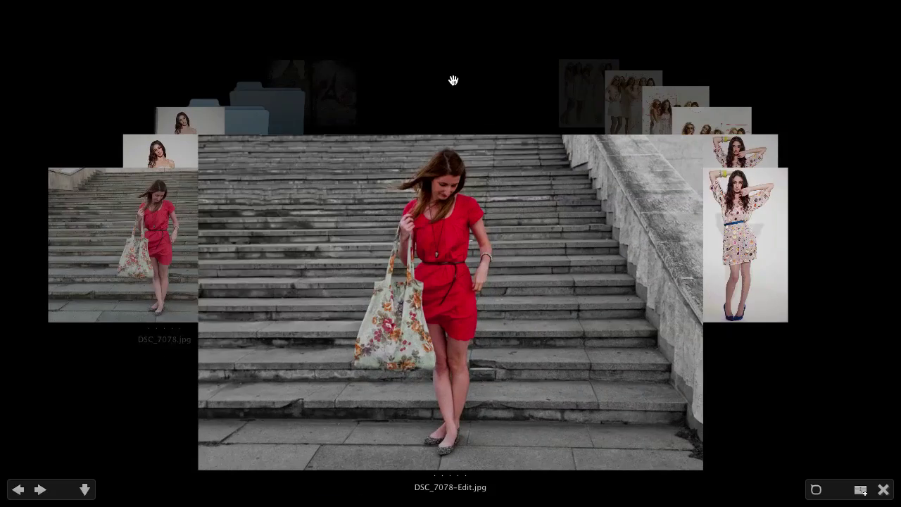
{"action": "key", "text": "Right"}
{"action": "key", "text": "Right"}
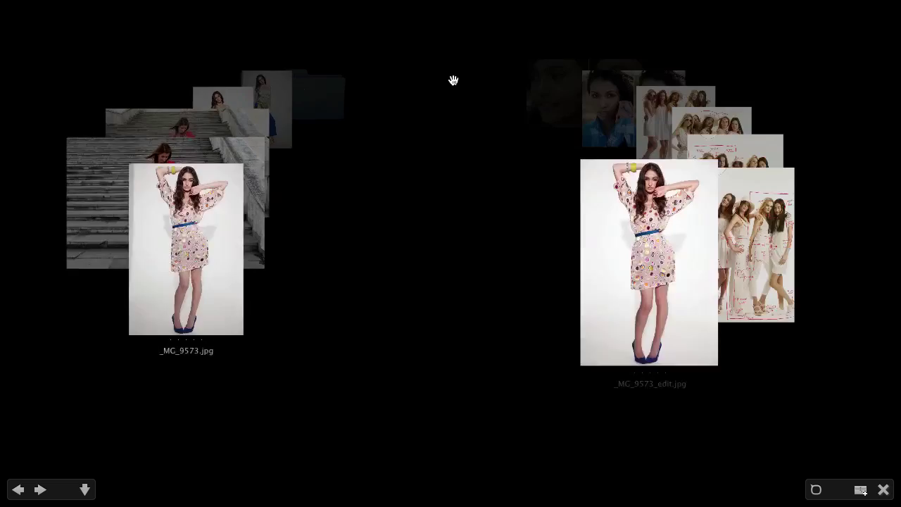
{"action": "key", "text": "Right"}
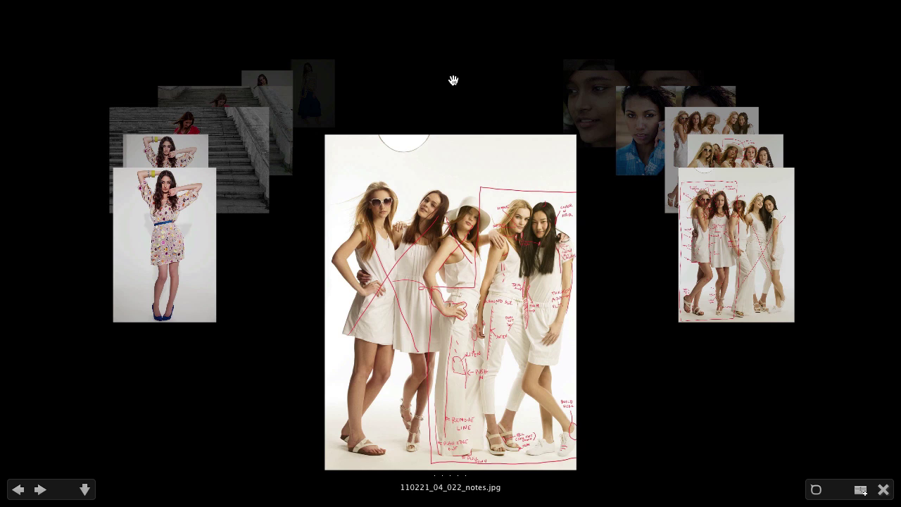
{"action": "key", "text": "Left"}
{"action": "key", "text": "Left"}
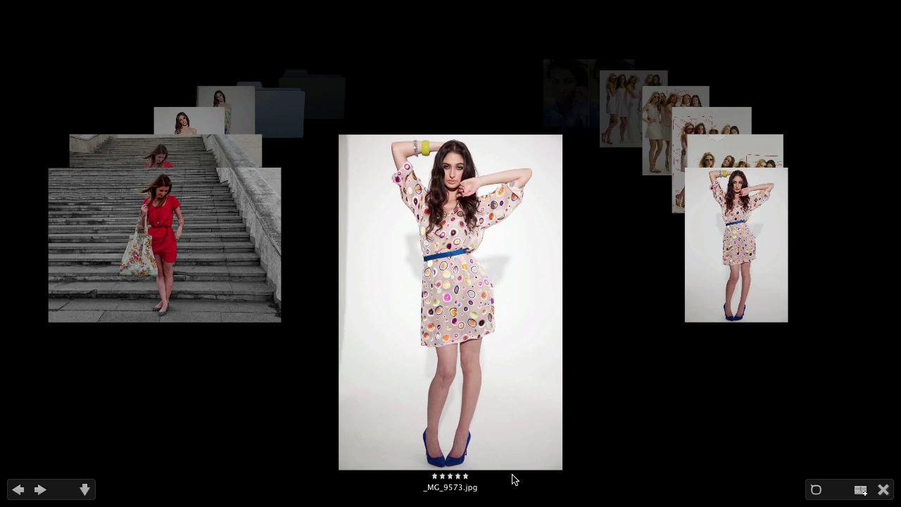
Try a five-star rating on _MG_9573.jpg and clear the rating again.
{"action": "key", "text": "0"}
{"action": "key", "text": "5"}
{"action": "key", "text": "0"}
Cycle through the colour labels on _MG_9573.jpg, finishing with the teal Review label.
{"action": "key", "text": "ctrl+1"}
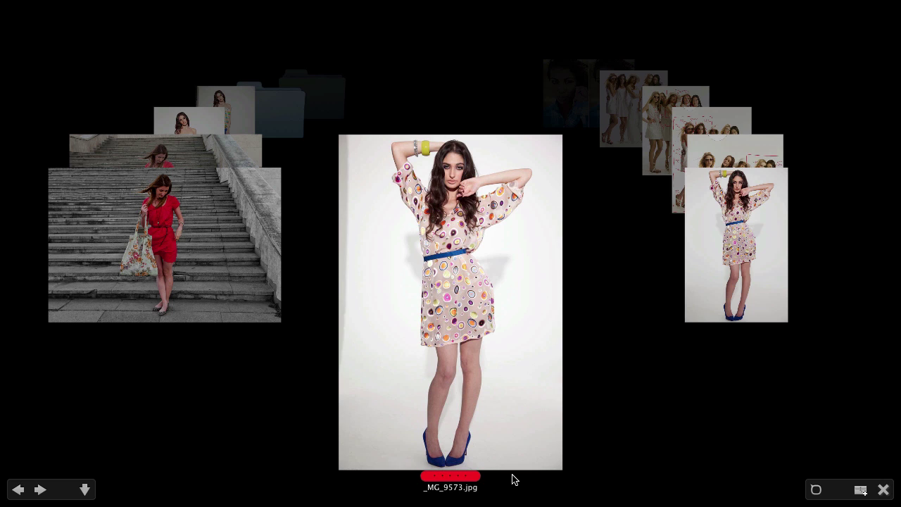
{"action": "key", "text": "ctrl+2"}
{"action": "key", "text": "ctrl+3"}
{"action": "key", "text": "ctrl+4"}
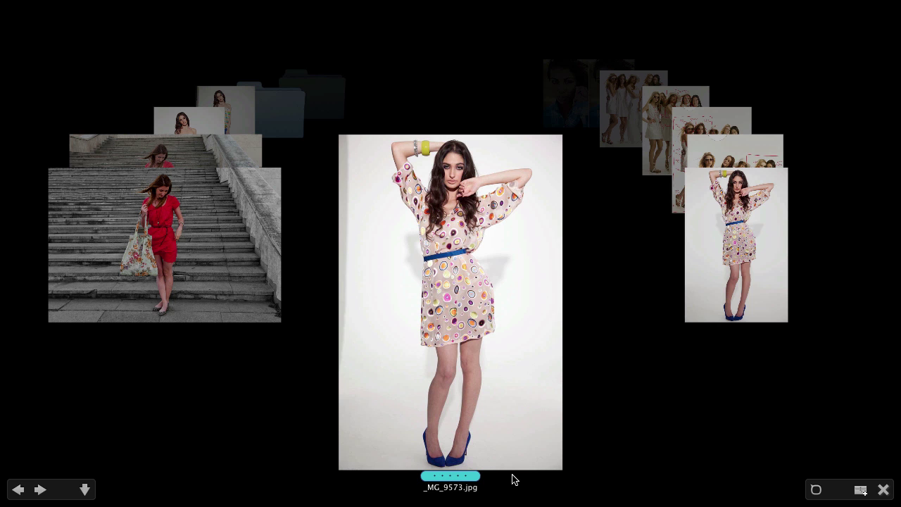
Drop rejected images between _MG_9573.jpg and AZMO7797_jackdugos.psd from the review, keeping _MG_9573_edit.jpg, 110221_04_087_notes.jpg and DSC_0098_ba.jpg, and exit Review Mode.
{"action": "key", "text": "Right"}
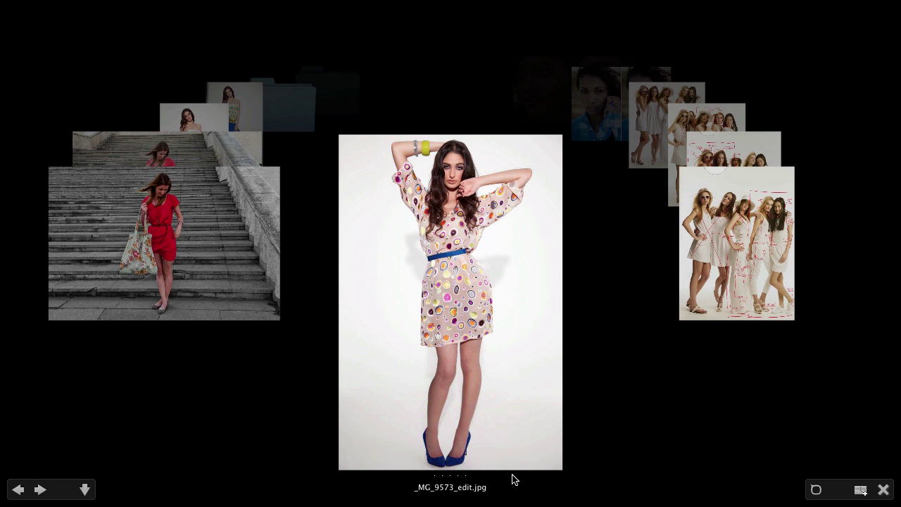
{"action": "key", "text": "Right"}
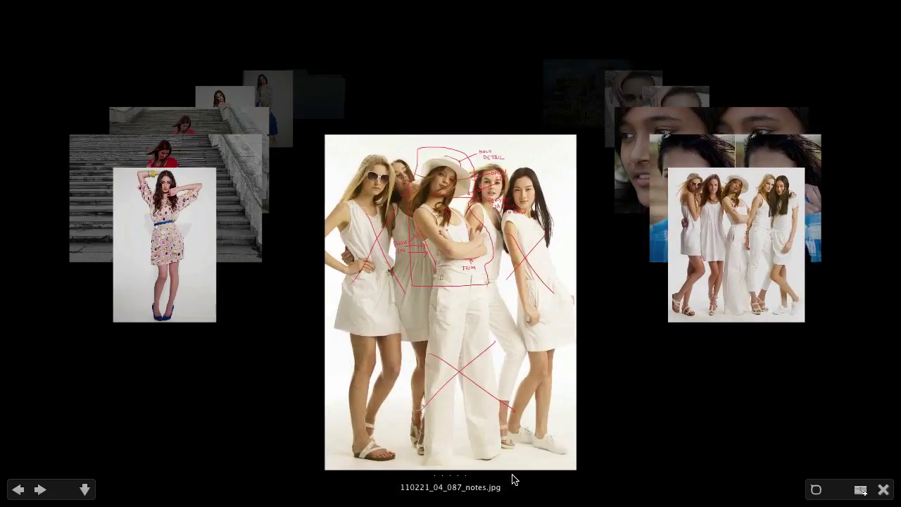
{"action": "key", "text": "Right"}
{"action": "key", "text": "Right"}
{"action": "key", "text": "Right"}
{"action": "key", "text": "Right"}
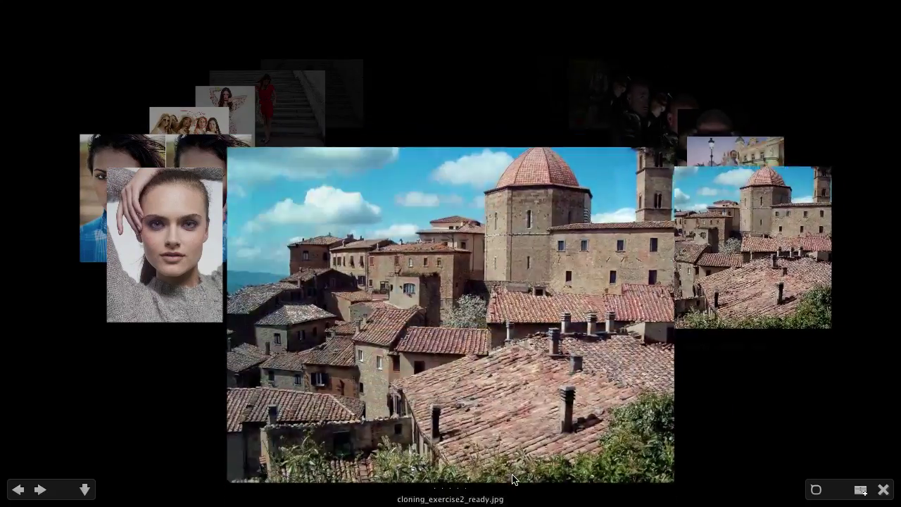
{"action": "key", "text": "Right"}
{"action": "key", "text": "Right"}
{"action": "key", "text": "Right"}
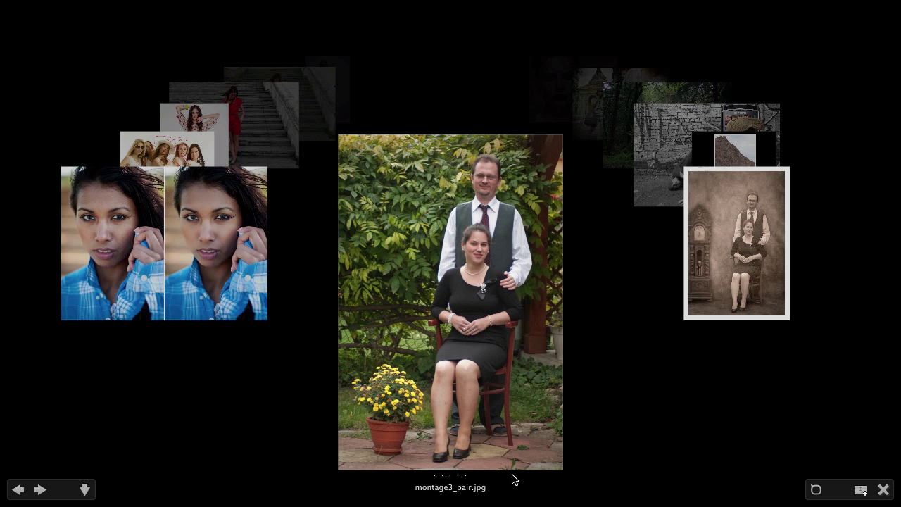
{"action": "key", "text": "Escape"}
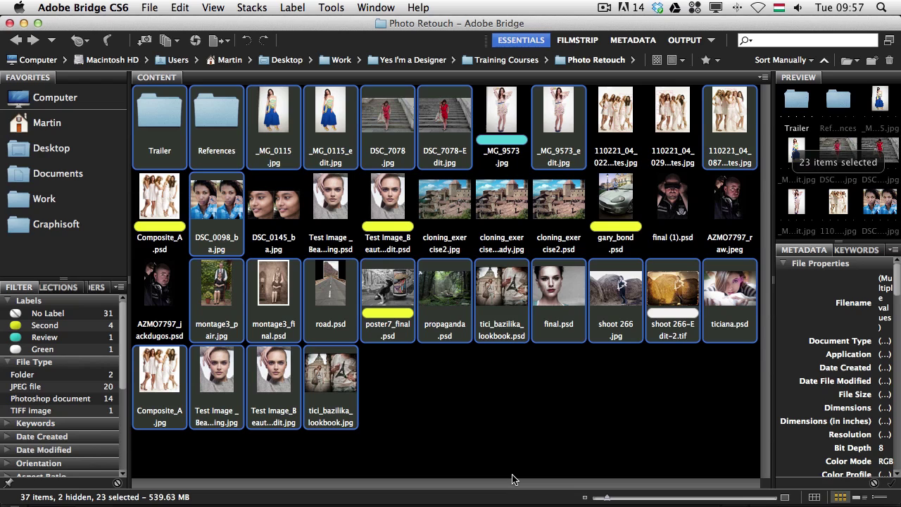
Create a collection named Test from the selected images, leaving out the Trailer and References folders.
{"action": "left_click", "coordinate": [65, 289]}
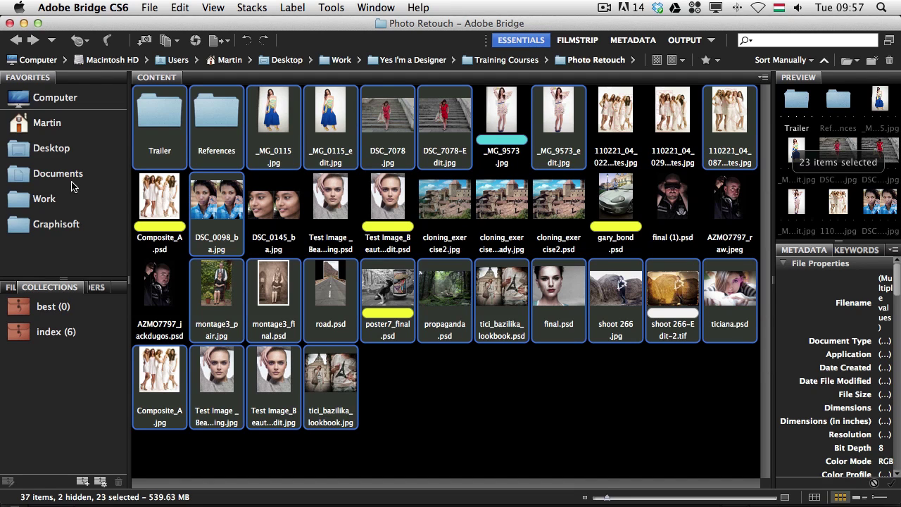
{"action": "left_click", "coordinate": [163, 117], "text": "super"}
{"action": "left_click", "coordinate": [201, 124], "text": "super"}
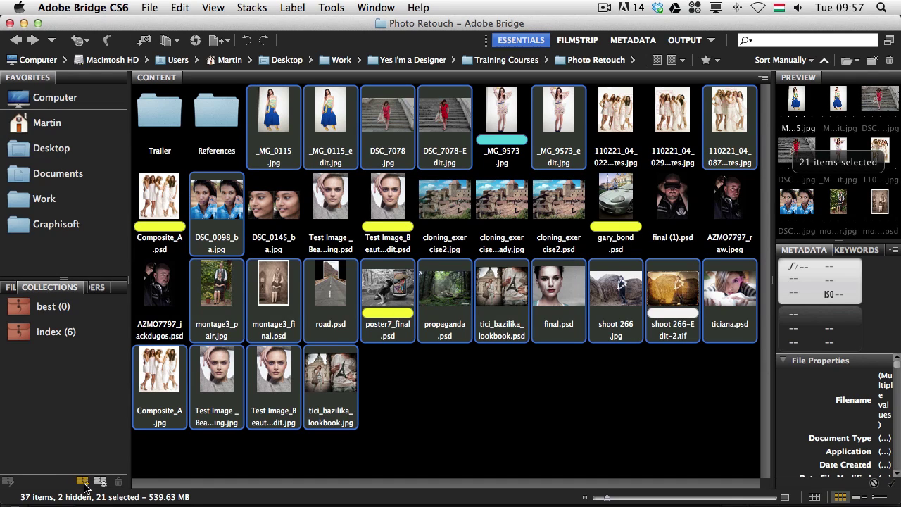
{"action": "left_click", "coordinate": [82, 483]}
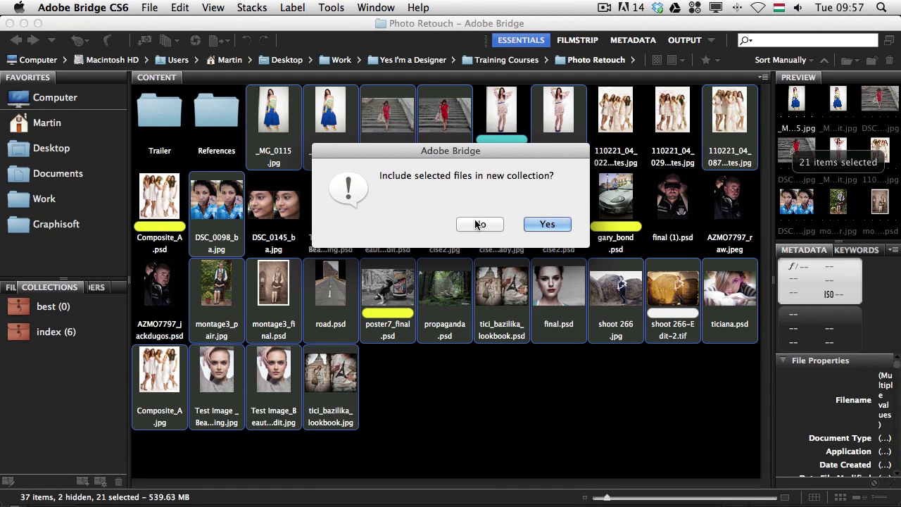
{"action": "left_click", "coordinate": [540, 224]}
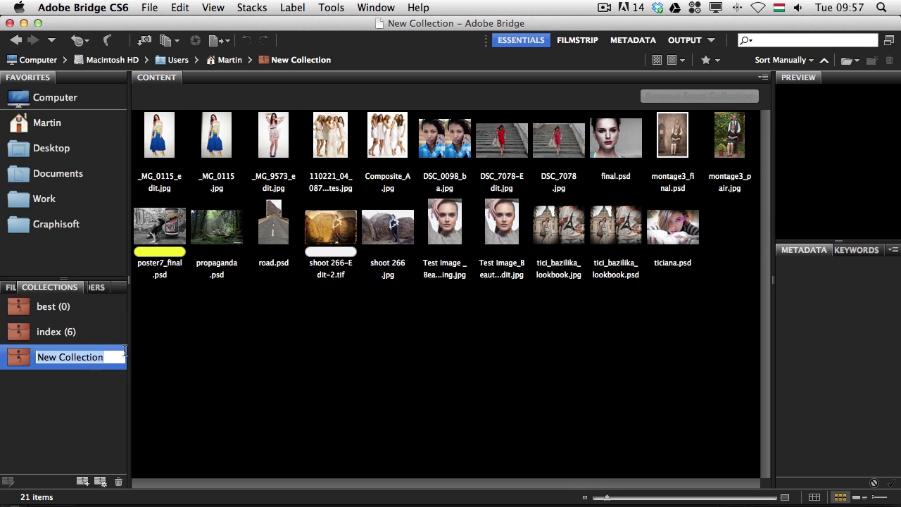
{"action": "type", "text": "Test"}
{"action": "key", "text": "Return"}
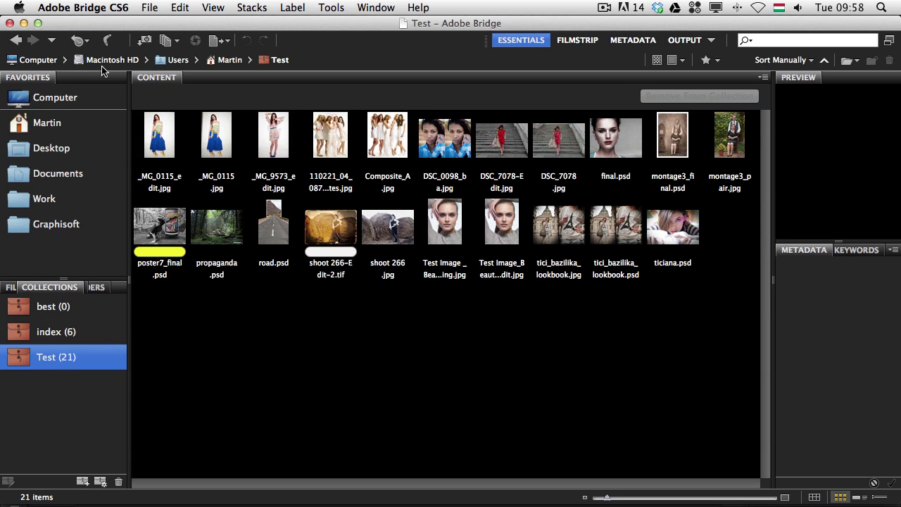
Add the amy_adams-002 image from Photo Retouch's References folder to the Test collection.
{"action": "left_click", "coordinate": [17, 42]}
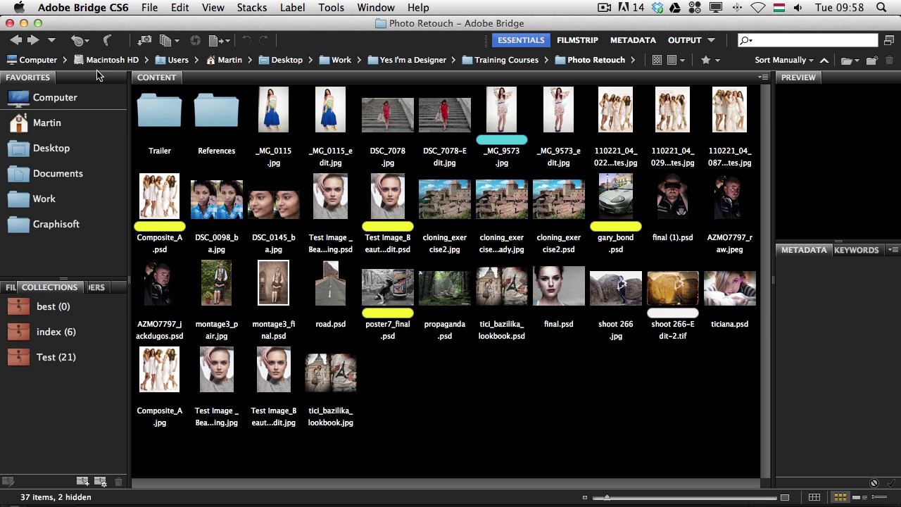
{"action": "double_click", "coordinate": [218, 109]}
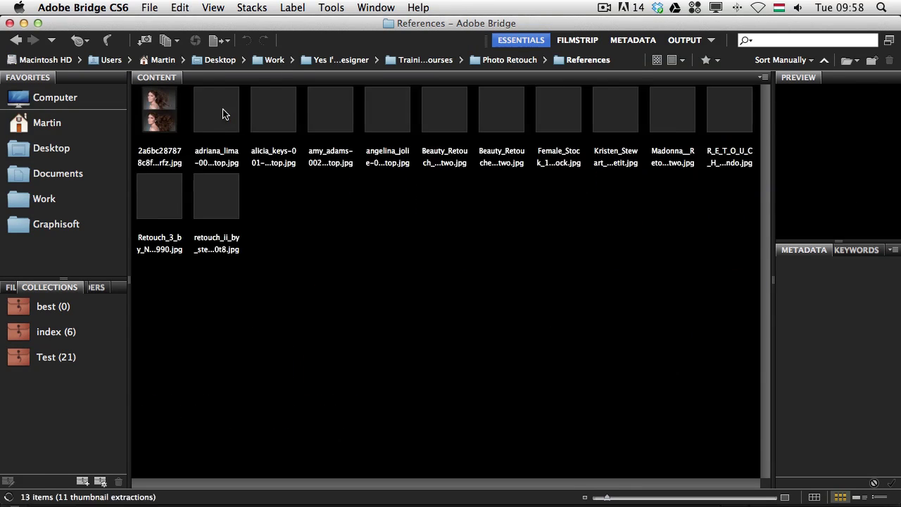
{"action": "left_click_drag", "start_coordinate": [329, 114], "coordinate": [56, 361]}
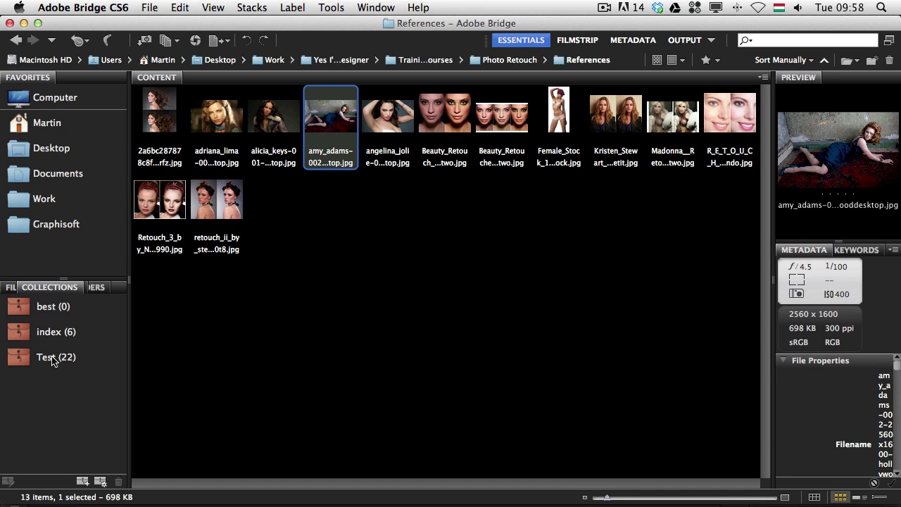
Open the Test collection and check the source locations of the amy_adams-002 image and 110221_04_087_notes.jpg.
{"action": "left_click", "coordinate": [53, 359]}
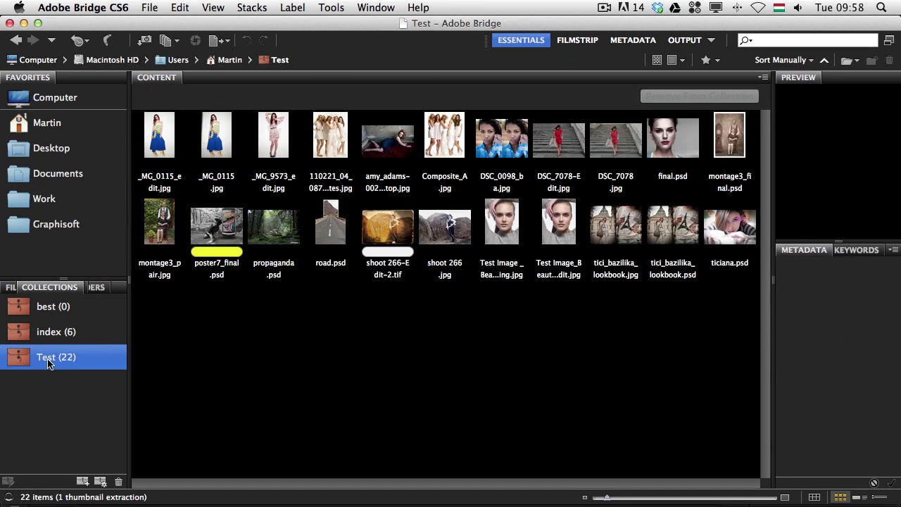
{"action": "left_click", "coordinate": [384, 142]}
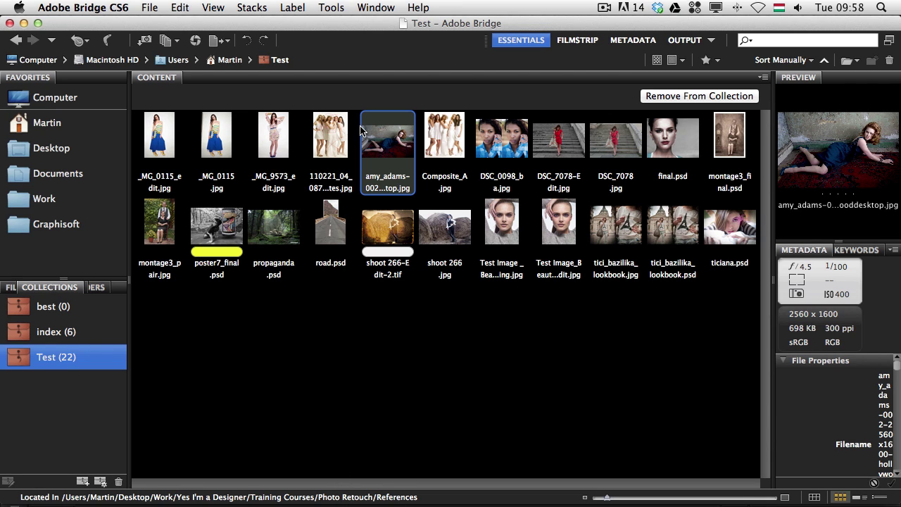
{"action": "left_click", "coordinate": [337, 133]}
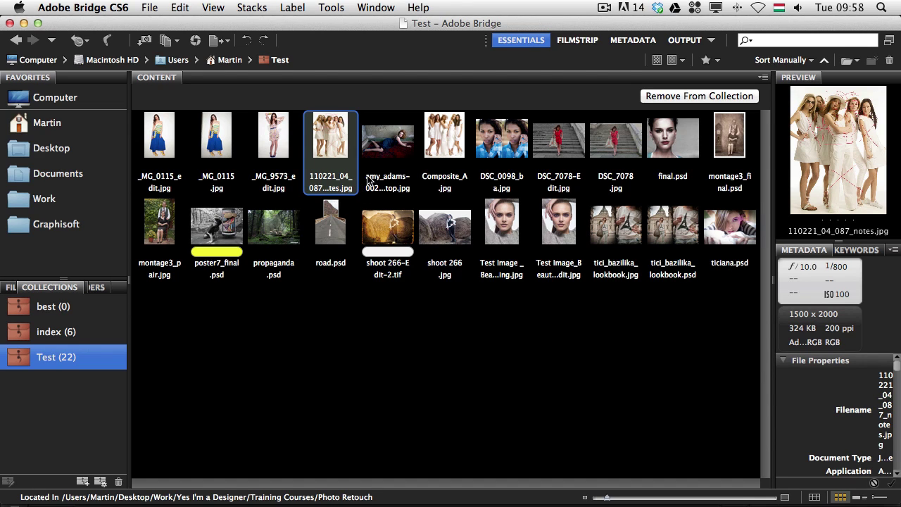
Return to the Photo Retouch folder and filter its contents by file type to TIFF images and folders.
{"action": "left_click", "coordinate": [16, 41]}
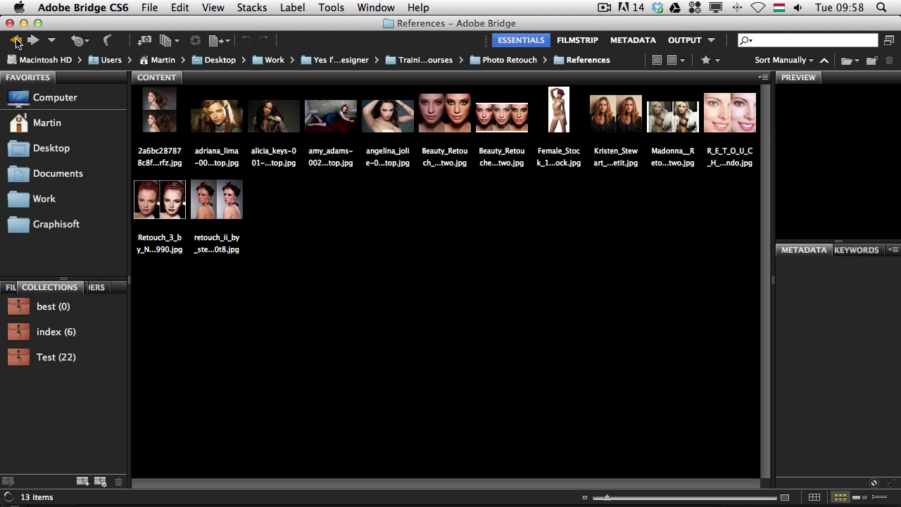
{"action": "left_click", "coordinate": [16, 41]}
{"action": "left_click", "coordinate": [430, 378]}
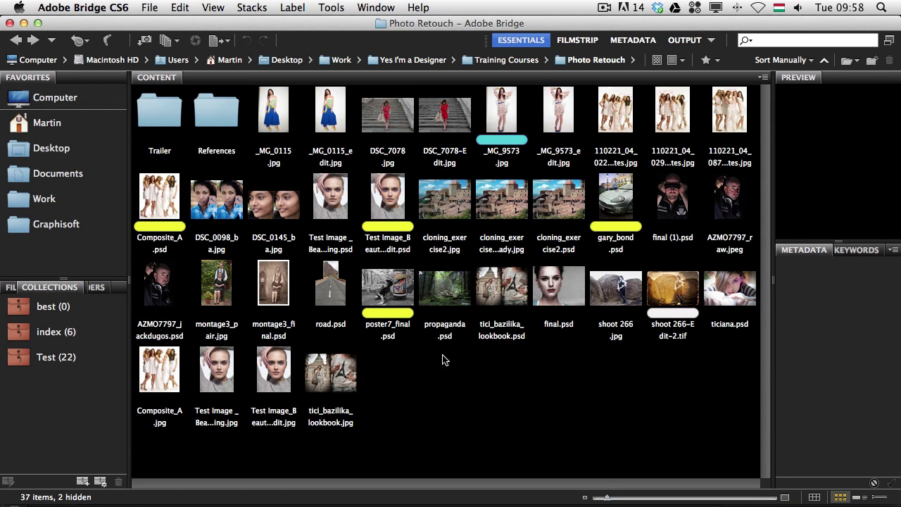
{"action": "left_click", "coordinate": [15, 288]}
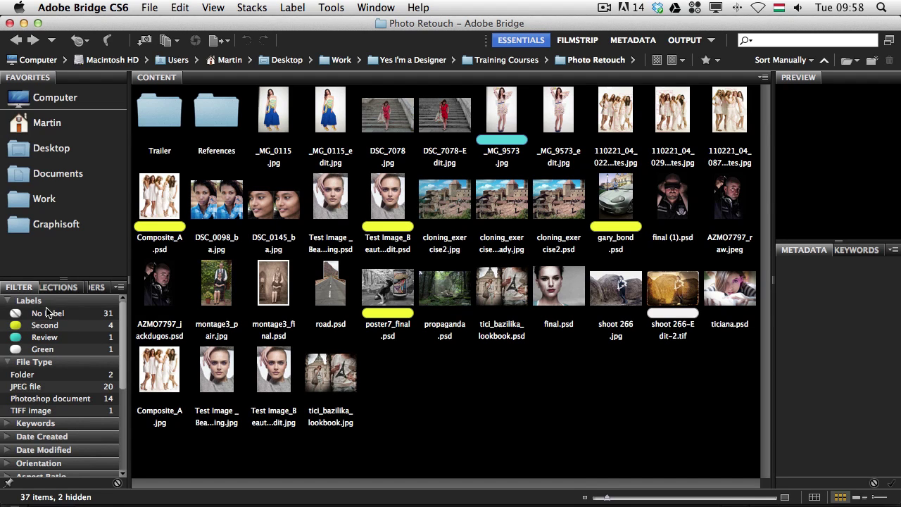
{"action": "left_click", "coordinate": [35, 411]}
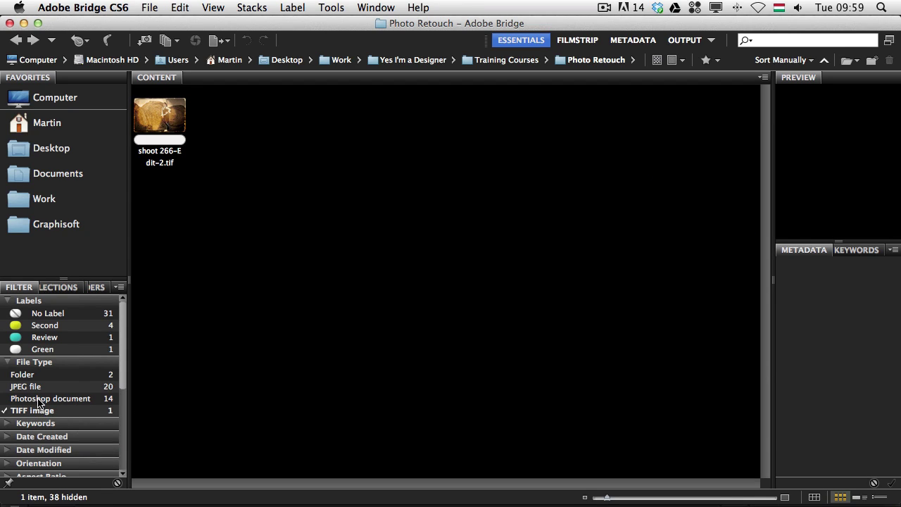
{"action": "left_click", "coordinate": [65, 374]}
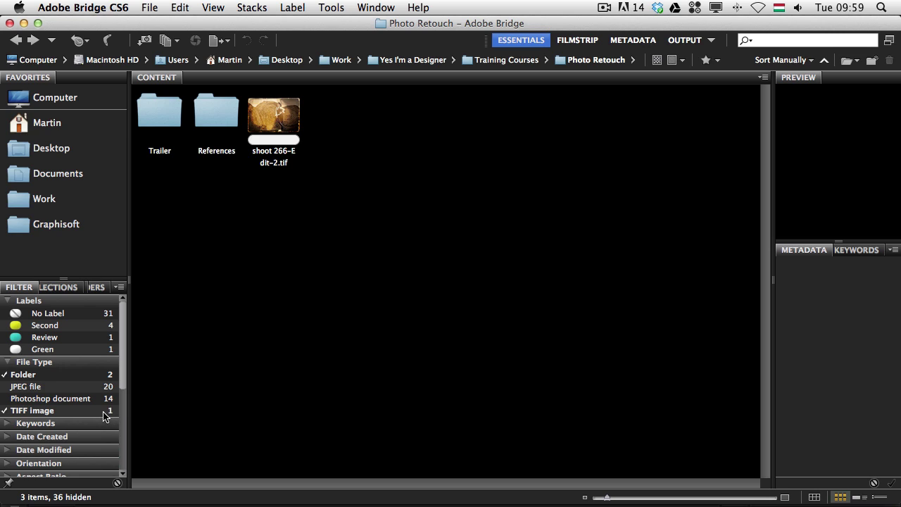
Open the Trailer folder and go back to the Photo Retouch folder.
{"action": "left_click", "coordinate": [9, 484]}
{"action": "left_click", "coordinate": [167, 119]}
{"action": "double_click", "coordinate": [168, 117]}
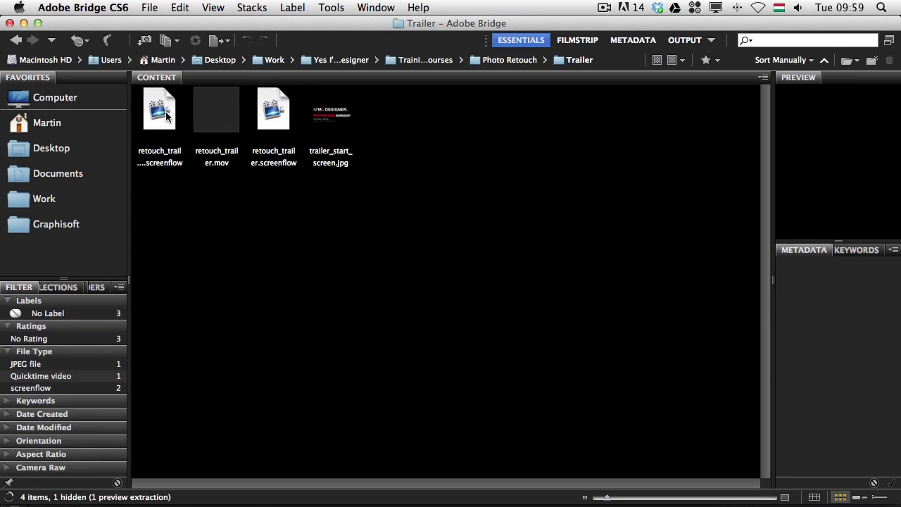
{"action": "left_click", "coordinate": [16, 41]}
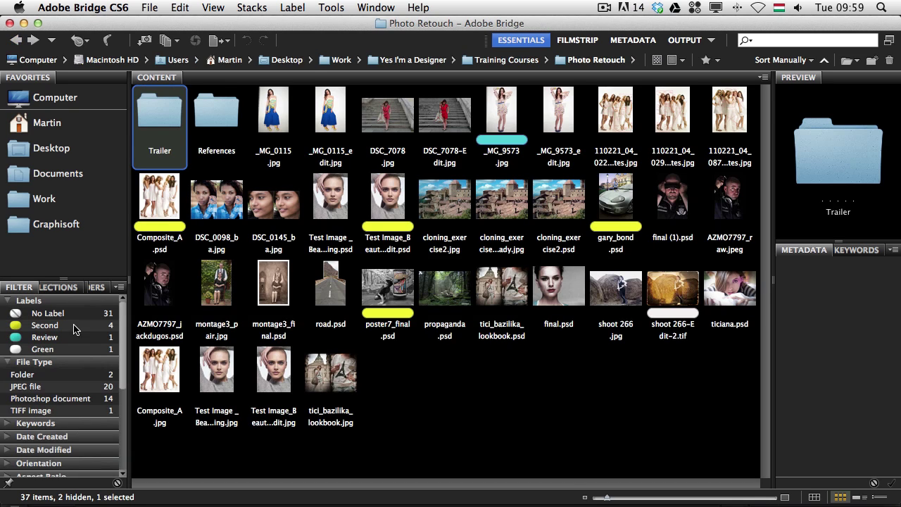
Filter the Photo Retouch images by Portrait and by Landscape orientation, and clear the orientation filter.
{"action": "left_click", "coordinate": [16, 363]}
{"action": "left_click_drag", "start_coordinate": [121, 330], "coordinate": [116, 404]}
{"action": "scroll", "coordinate": [63, 373], "scroll_direction": "up", "scroll_amount": 3}
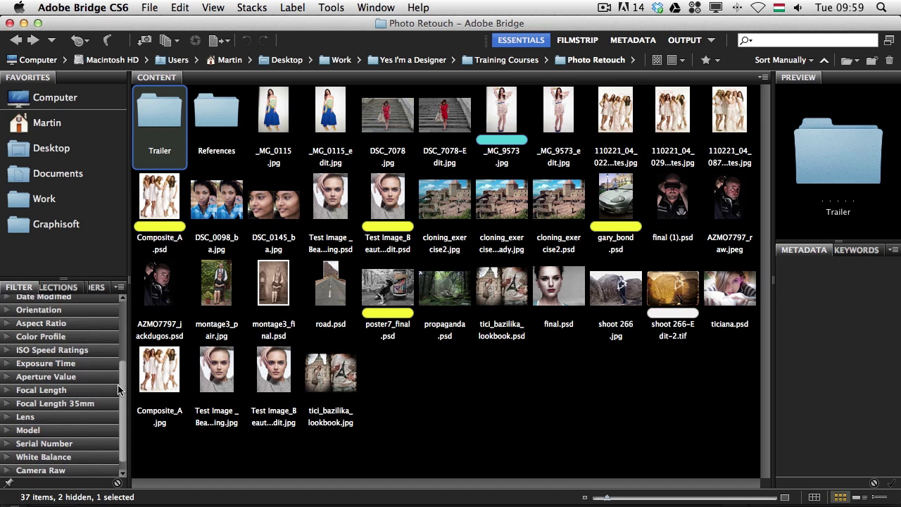
{"action": "left_click", "coordinate": [5, 323]}
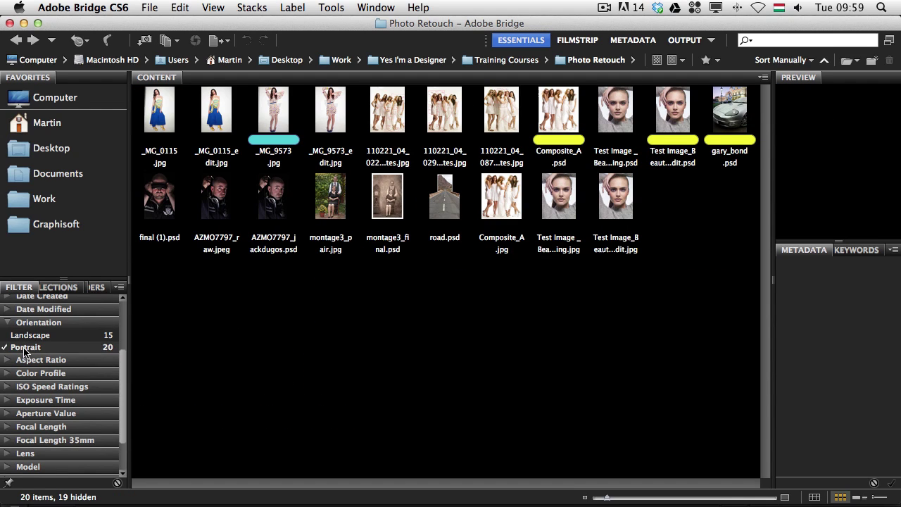
{"action": "left_click", "coordinate": [27, 348]}
{"action": "left_click", "coordinate": [32, 336]}
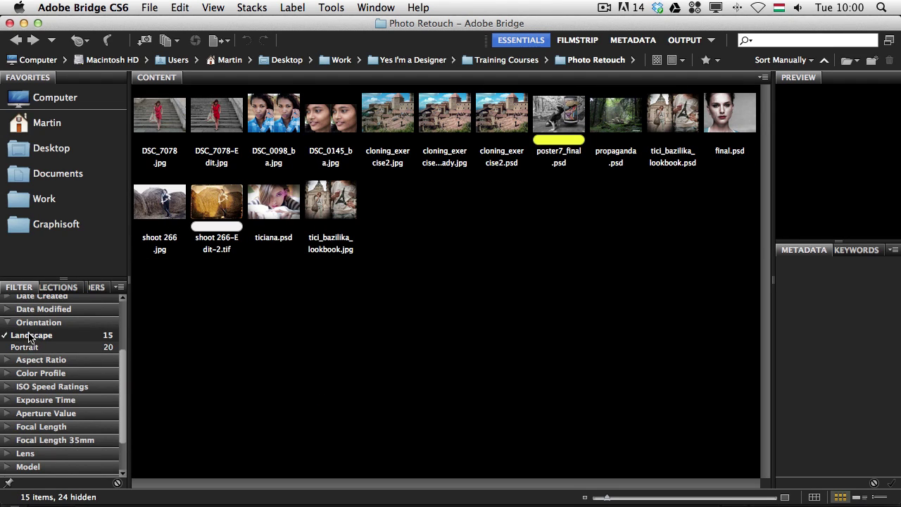
{"action": "left_click", "coordinate": [29, 336]}
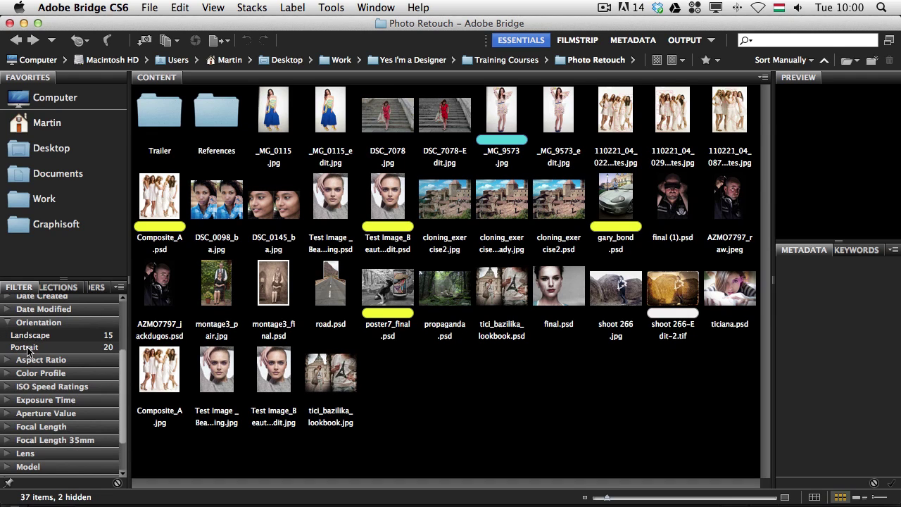
{"action": "left_click", "coordinate": [119, 373]}
{"action": "left_click_drag", "start_coordinate": [123, 359], "coordinate": [97, 301]}
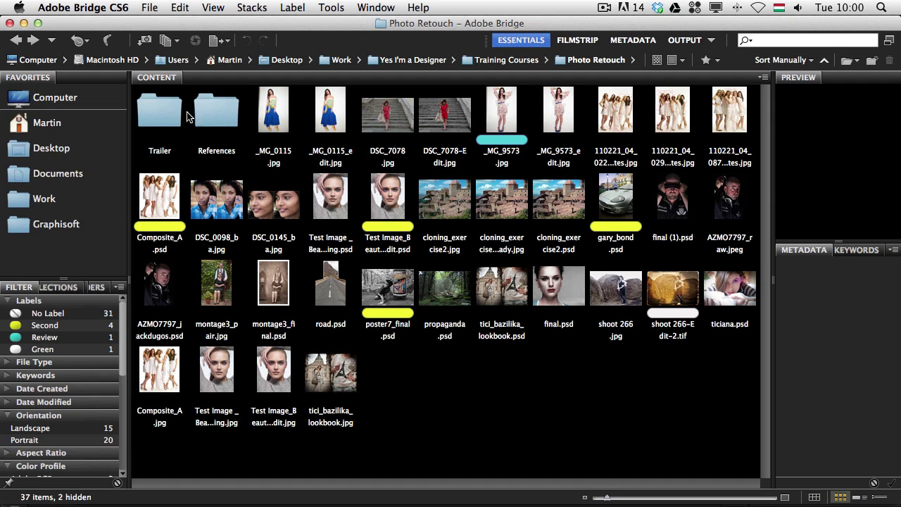
Show the items from all subfolders of the Photo Retouch folder together and look through them.
{"action": "left_click", "coordinate": [634, 63]}
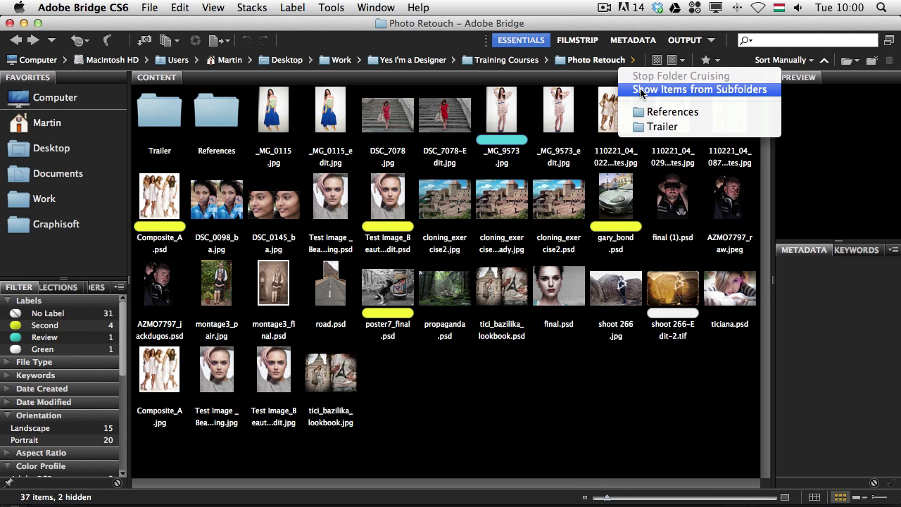
{"action": "left_click", "coordinate": [640, 92]}
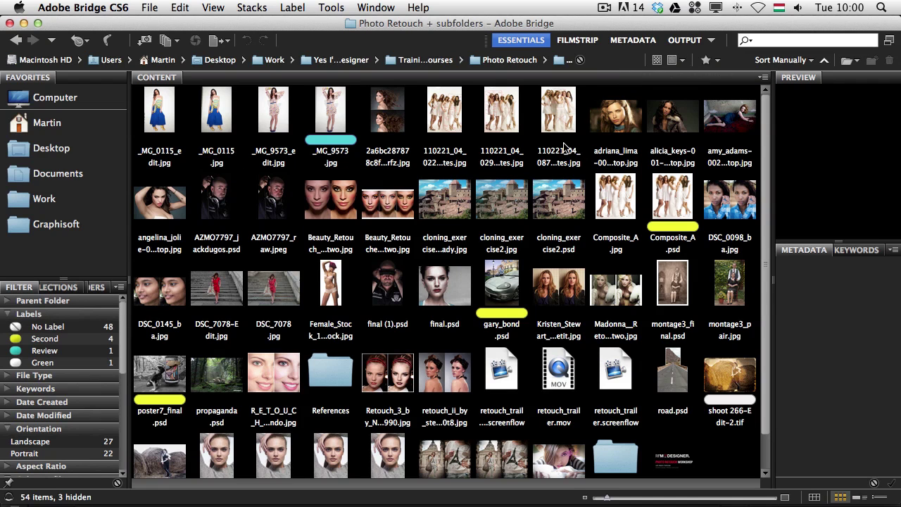
{"action": "scroll", "coordinate": [719, 266], "scroll_direction": "down", "scroll_amount": 2}
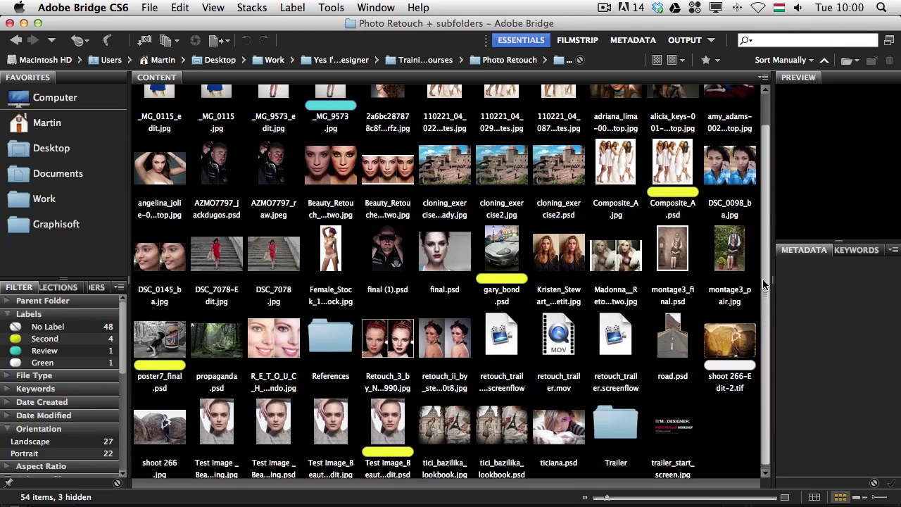
{"action": "scroll", "coordinate": [765, 240], "scroll_direction": "up", "scroll_amount": 2}
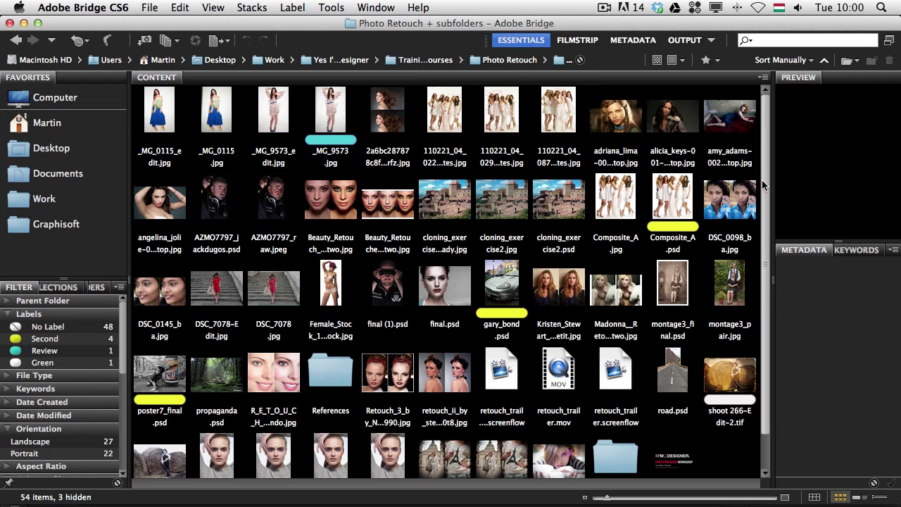
{"action": "scroll", "coordinate": [765, 188], "scroll_direction": "down", "scroll_amount": 2}
{"action": "scroll", "coordinate": [749, 262], "scroll_direction": "up", "scroll_amount": 2}
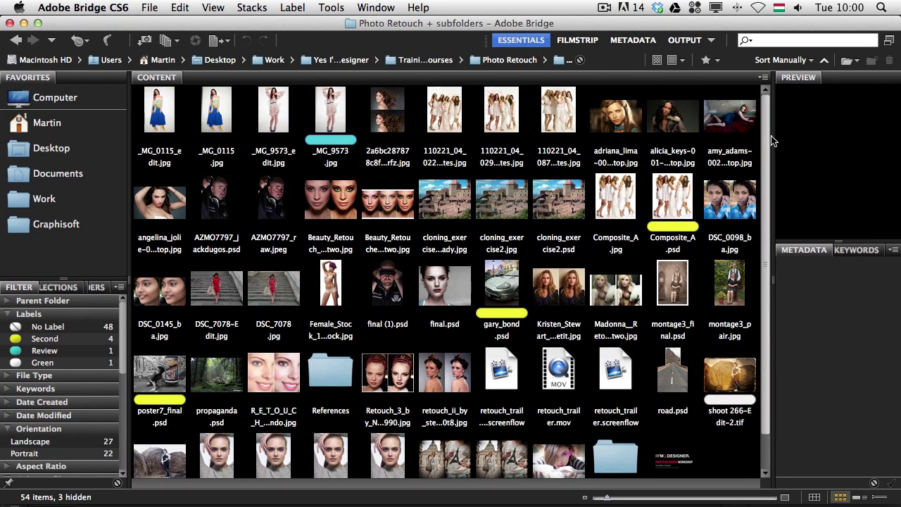
Go up to the Training Courses folder, show the items from all its subfolders and browse them.
{"action": "left_click", "coordinate": [443, 62]}
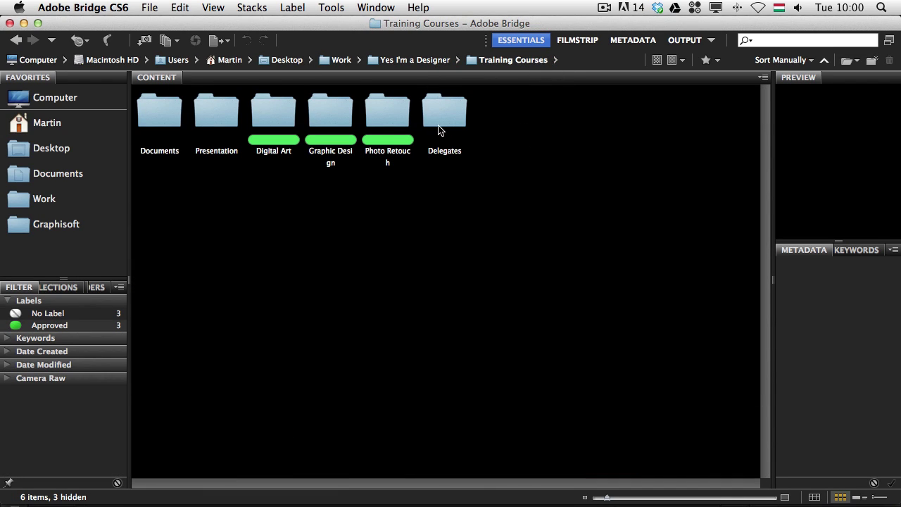
{"action": "left_click", "coordinate": [555, 59]}
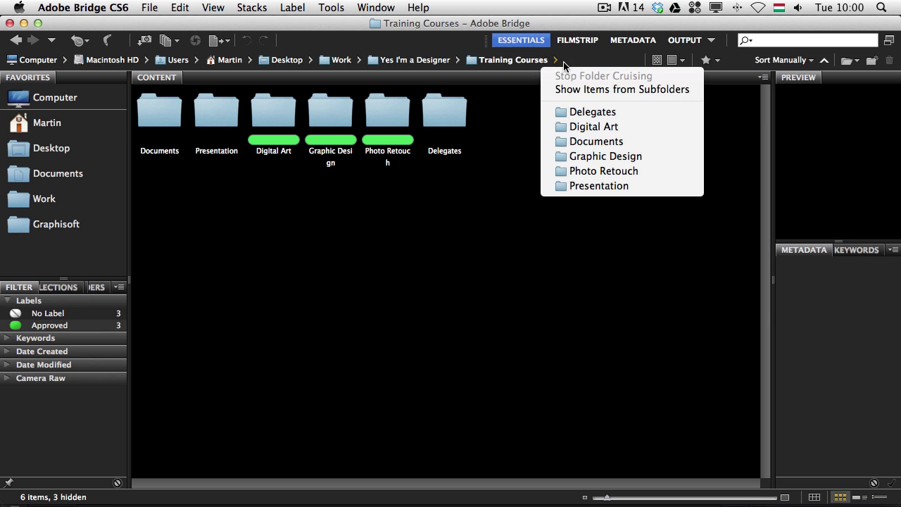
{"action": "left_click", "coordinate": [573, 90]}
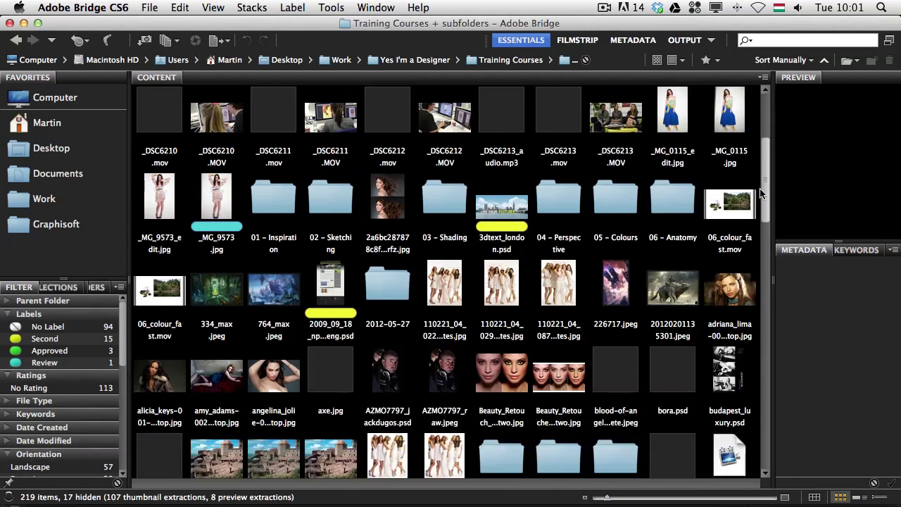
{"action": "scroll", "coordinate": [729, 334], "scroll_direction": "down", "scroll_amount": 10}
{"action": "scroll", "coordinate": [729, 334], "scroll_direction": "down", "scroll_amount": 5}
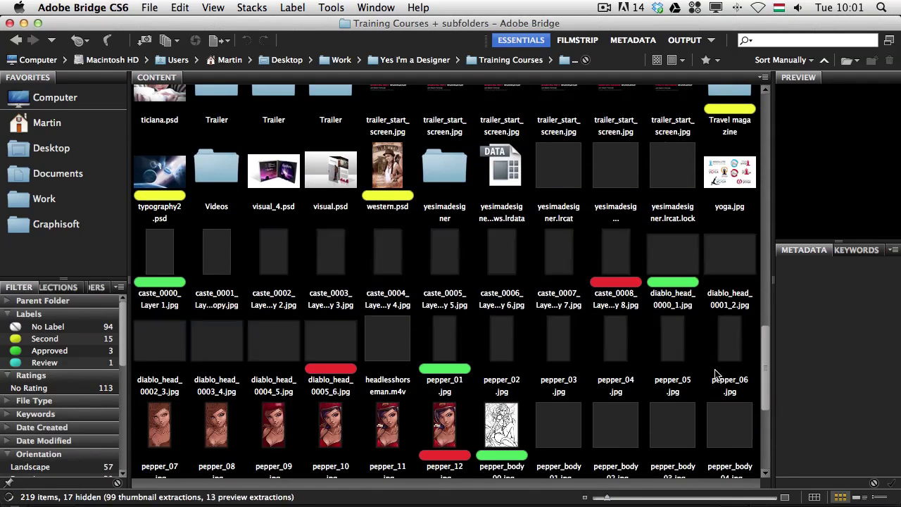
Preview western.psd, leave the subfolder view and reopen the Photo Retouch folder.
{"action": "left_click", "coordinate": [389, 169]}
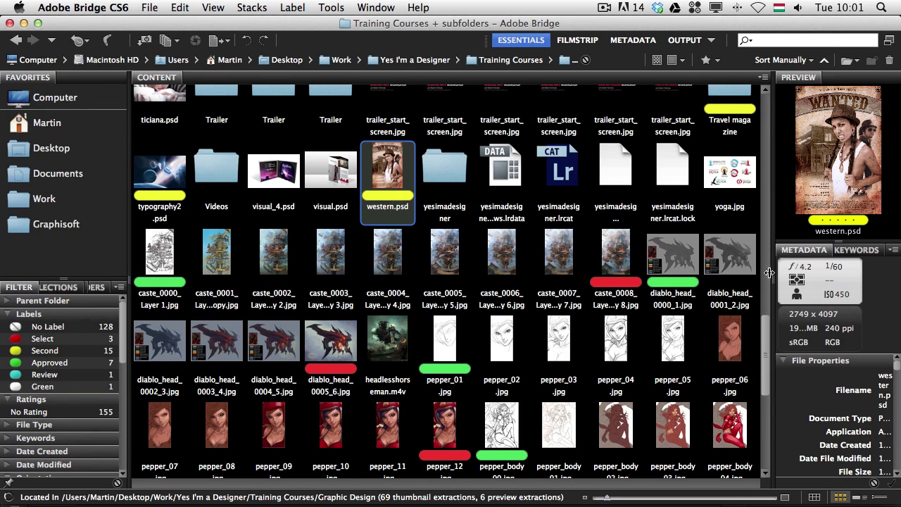
{"action": "left_click", "coordinate": [583, 62]}
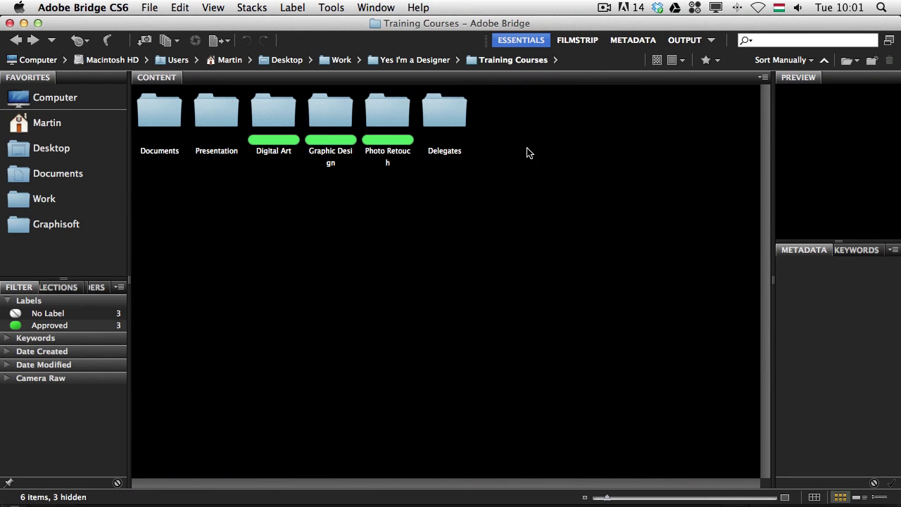
{"action": "double_click", "coordinate": [375, 102]}
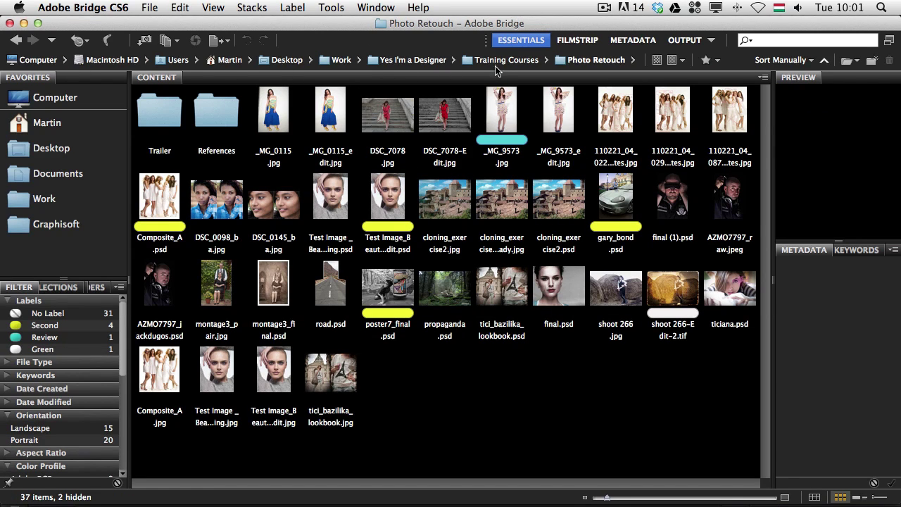
Check that the path bar is enabled and list the subfolders of Work, Yes I'm a Designer and Training Courses along the folder path.
{"action": "left_click", "coordinate": [340, 7]}
{"action": "mouse_move", "coordinate": [369, 7]}
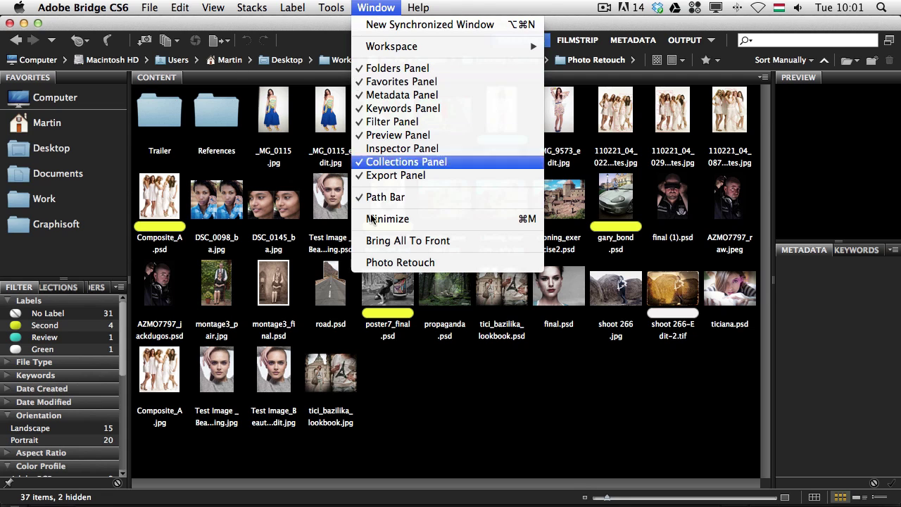
{"action": "left_click", "coordinate": [441, 377]}
{"action": "left_click", "coordinate": [359, 60]}
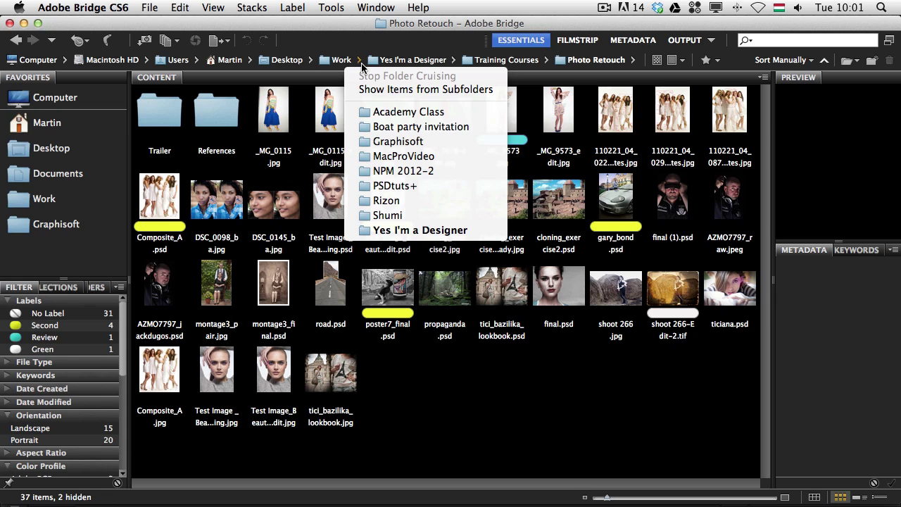
{"action": "left_click", "coordinate": [453, 61]}
{"action": "left_click", "coordinate": [452, 62]}
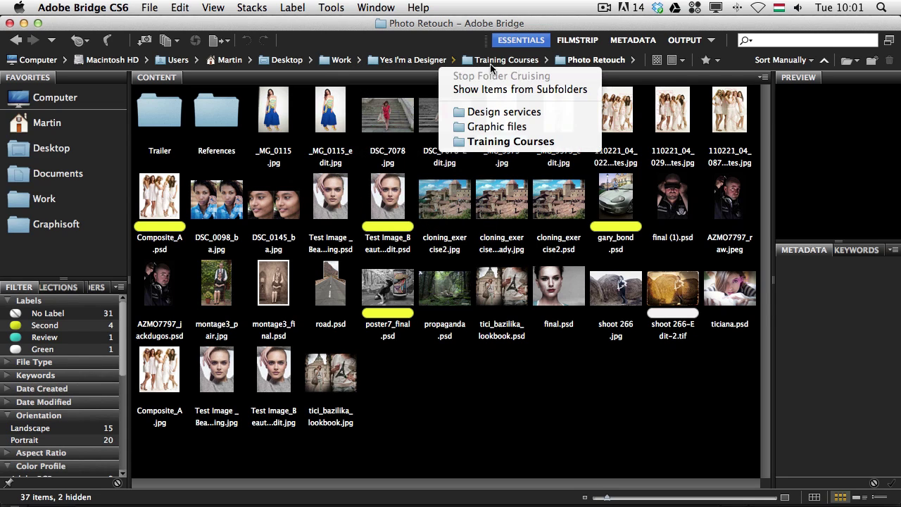
{"action": "left_click", "coordinate": [545, 62]}
{"action": "left_click", "coordinate": [544, 61]}
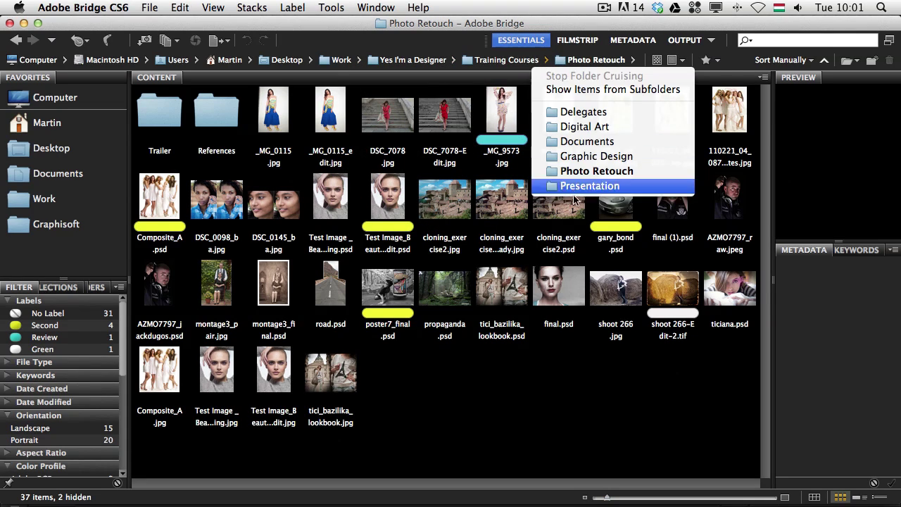
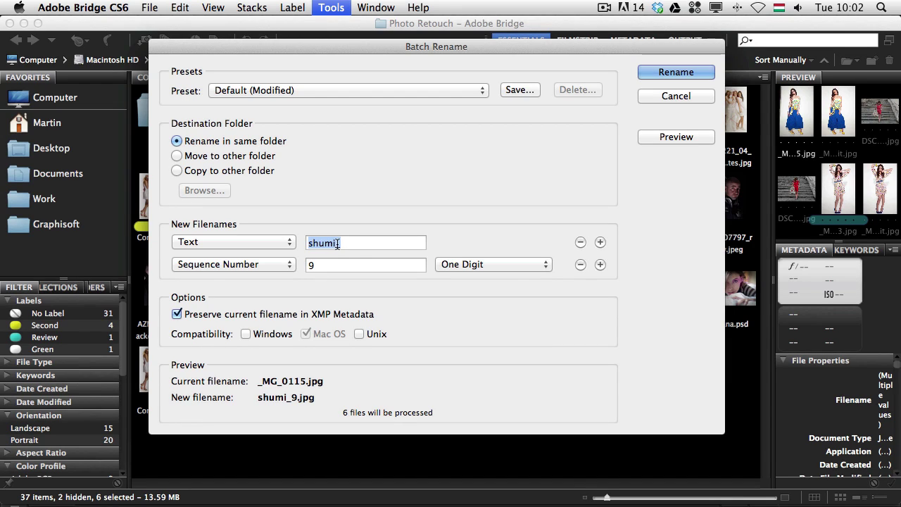
Set the filename text to test_ for the six images in the batch rename, trying out an extra text element and removing it.
{"action": "left_click", "coordinate": [339, 243]}
{"action": "type", "text": "test_"}
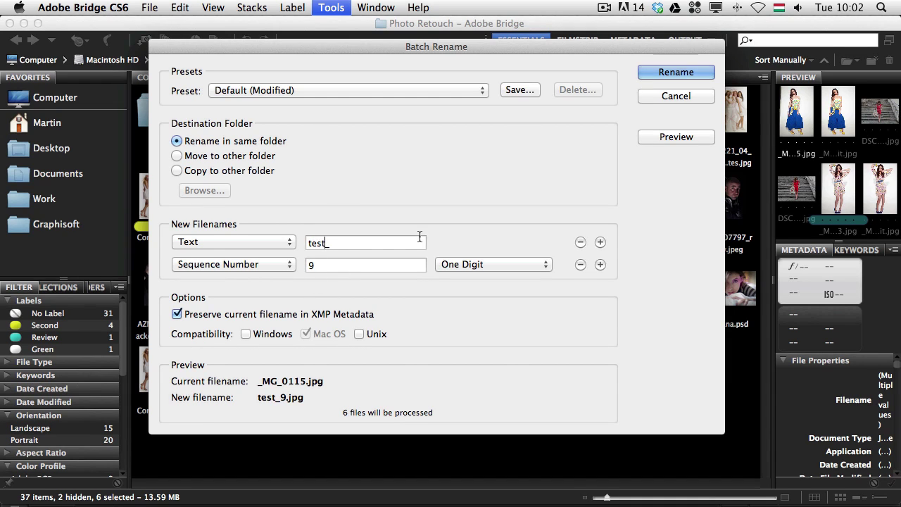
{"action": "left_click", "coordinate": [601, 244]}
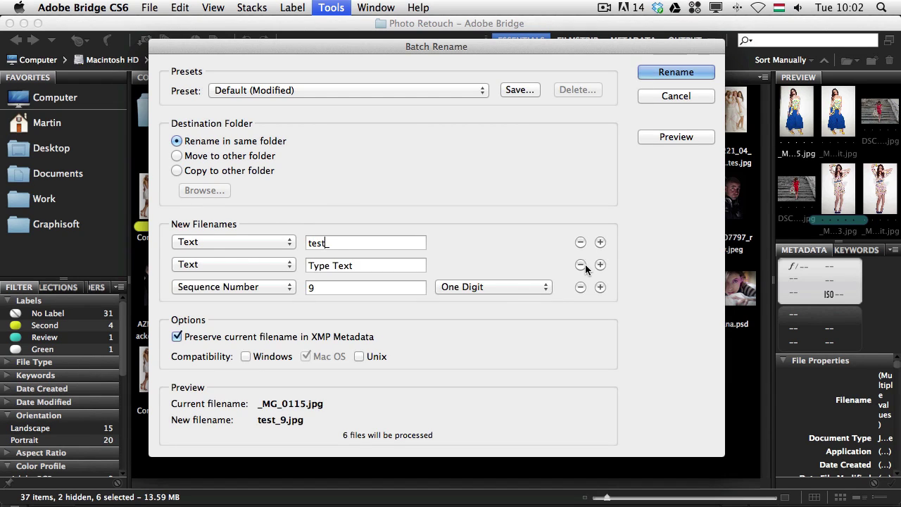
{"action": "left_click", "coordinate": [582, 264]}
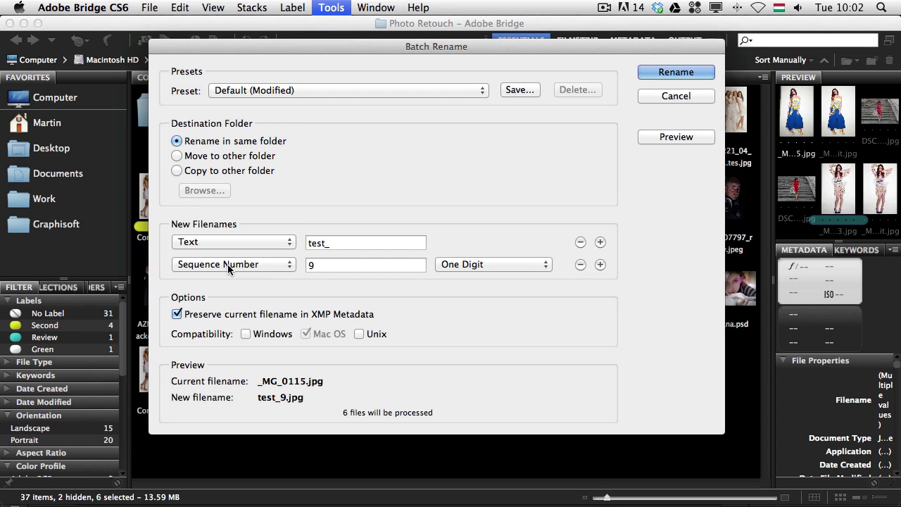
Start the sequence number at 1 with two digits and carry out the batch rename.
{"action": "left_click", "coordinate": [311, 262]}
{"action": "type", "text": "1"}
{"action": "left_click", "coordinate": [445, 265]}
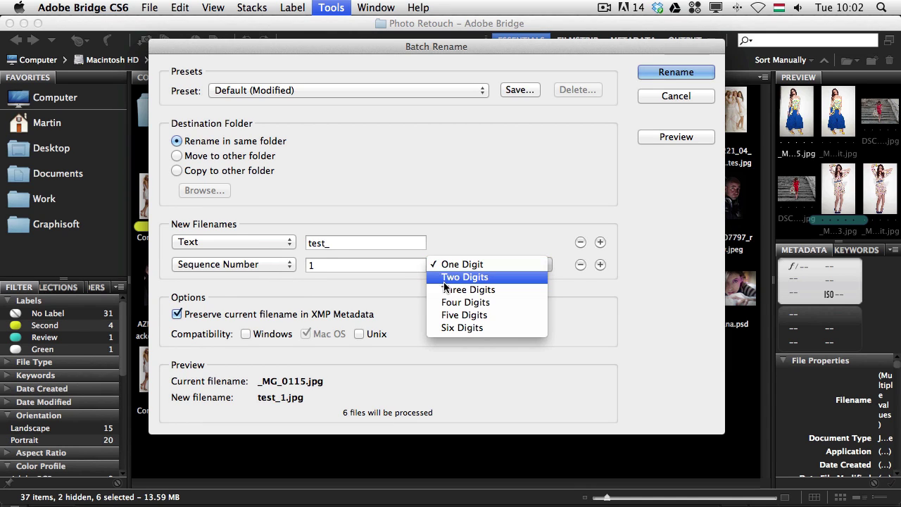
{"action": "left_click", "coordinate": [446, 278]}
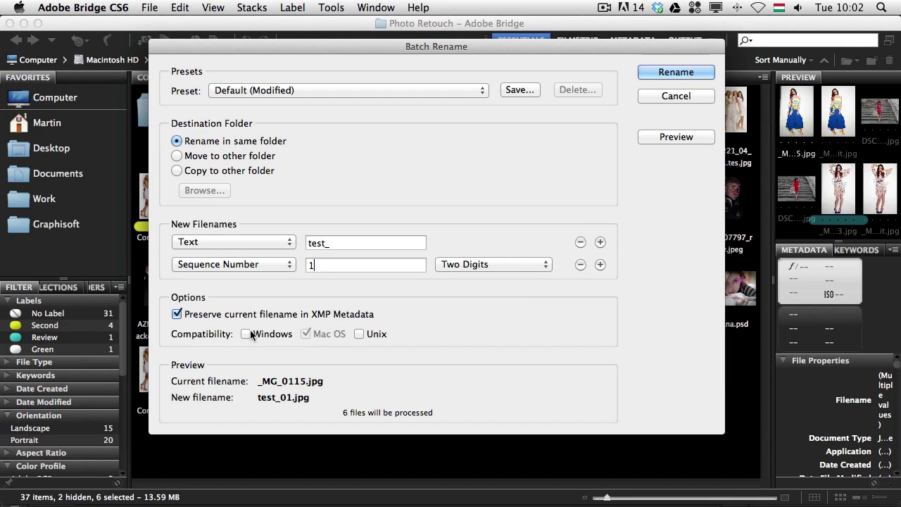
{"action": "left_click", "coordinate": [659, 74]}
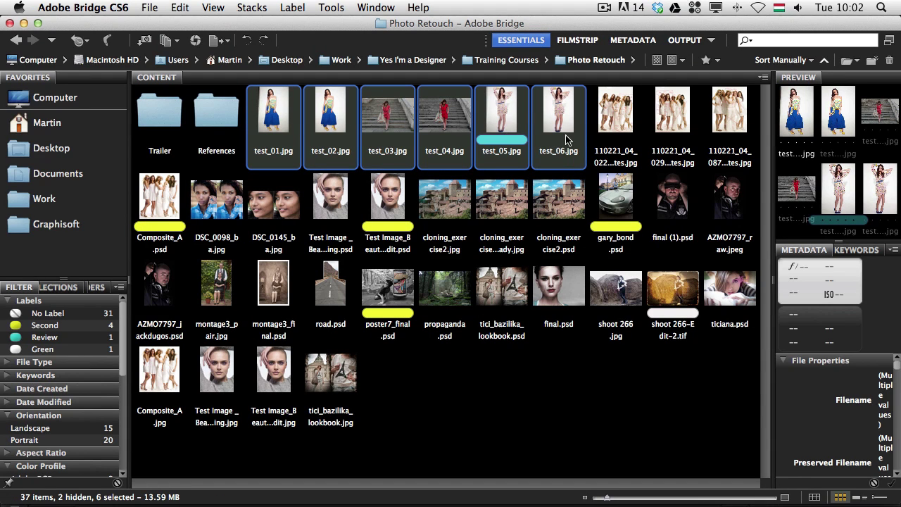
Select only test_04.jpg and widen the preview and metadata area to read its preserved filename.
{"action": "left_click", "coordinate": [424, 382]}
{"action": "left_click", "coordinate": [451, 109]}
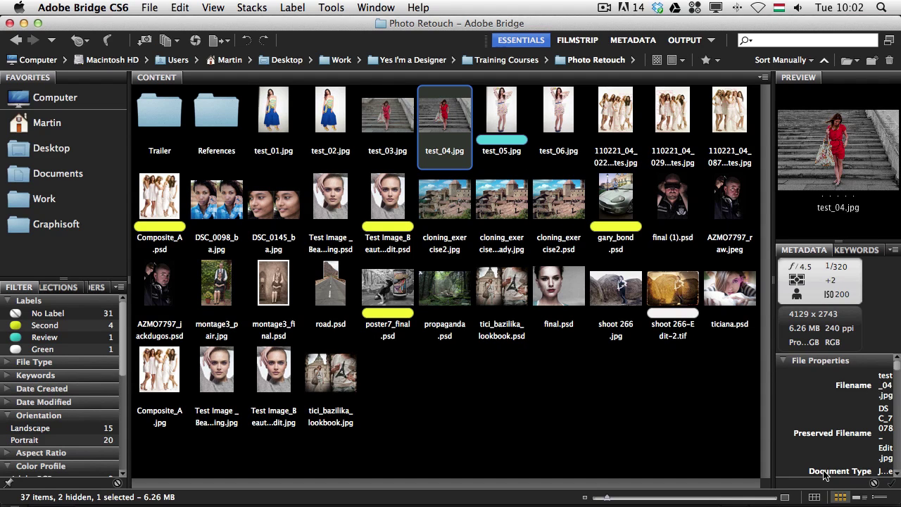
{"action": "left_click_drag", "start_coordinate": [773, 378], "coordinate": [710, 378]}
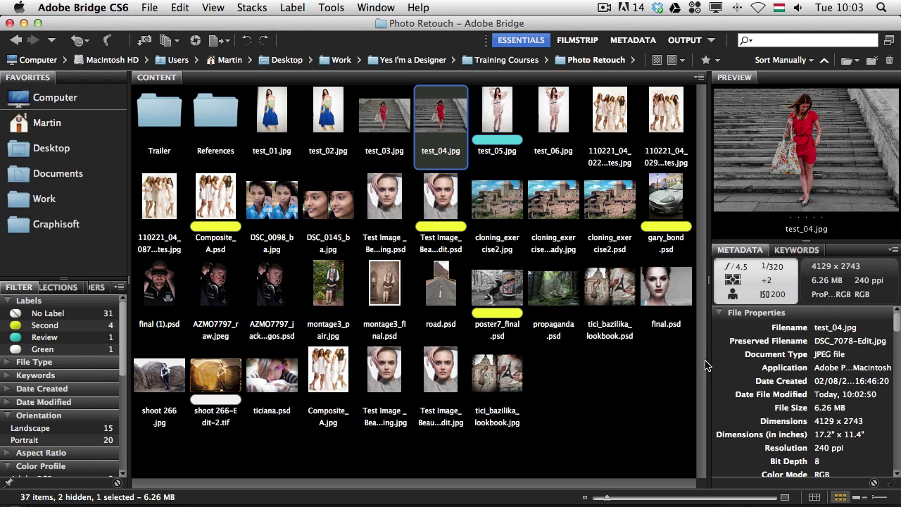
{"action": "left_click_drag", "start_coordinate": [710, 361], "coordinate": [676, 353]}
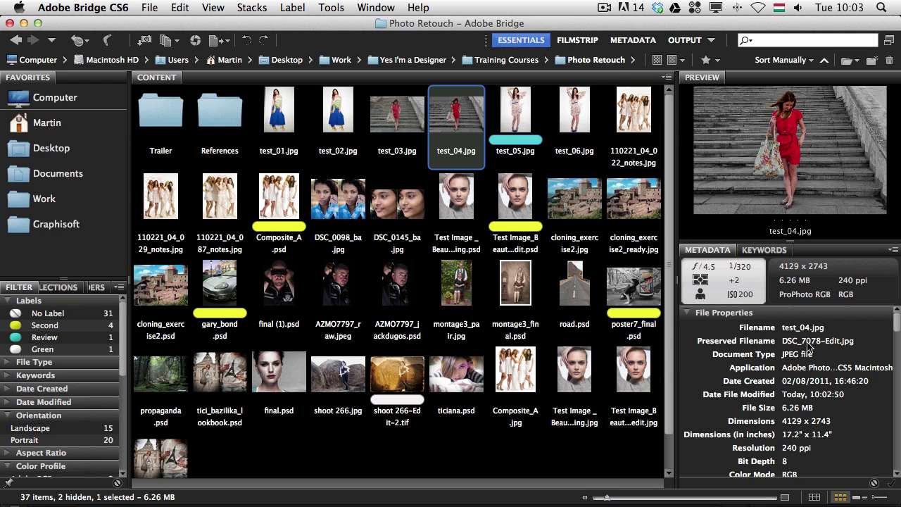
{"action": "left_click", "coordinate": [179, 7]}
{"action": "left_click", "coordinate": [179, 7]}
Show all recent Adobe Photoshop files and look through their thumbnails.
{"action": "left_click", "coordinate": [79, 41]}
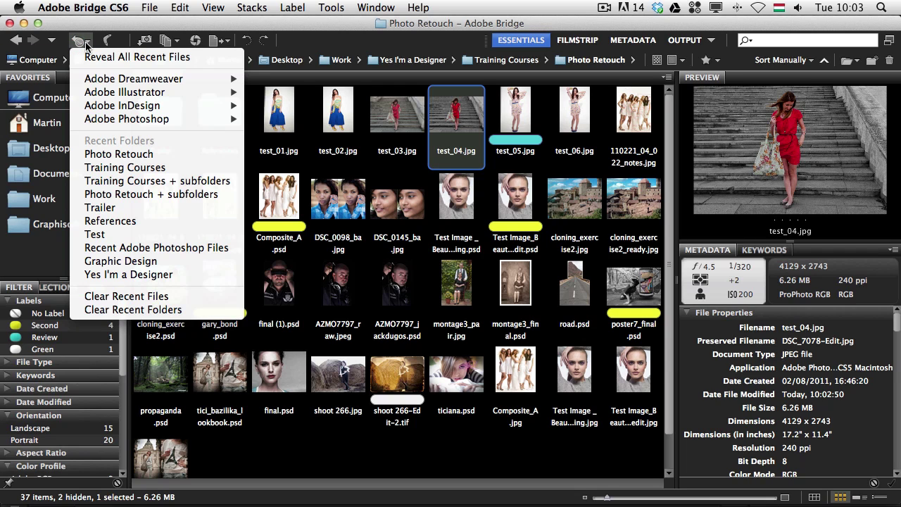
{"action": "mouse_move", "coordinate": [138, 107]}
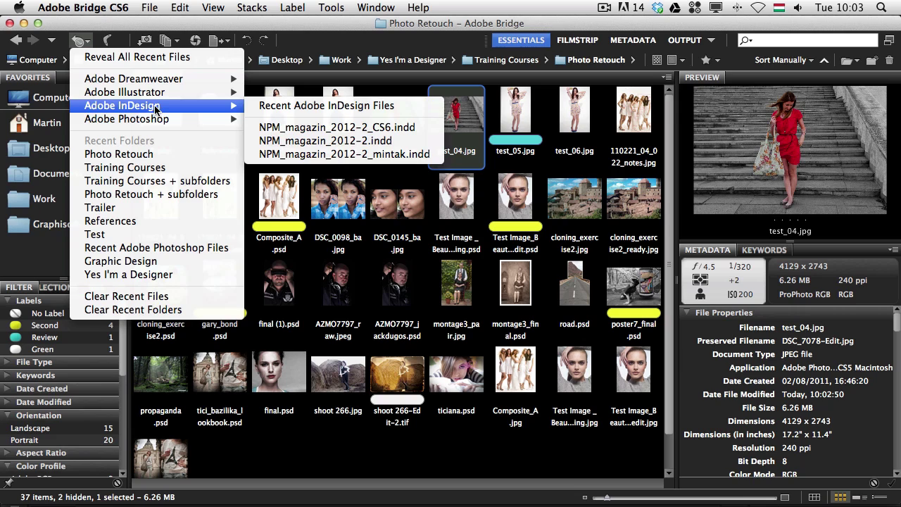
{"action": "mouse_move", "coordinate": [158, 121]}
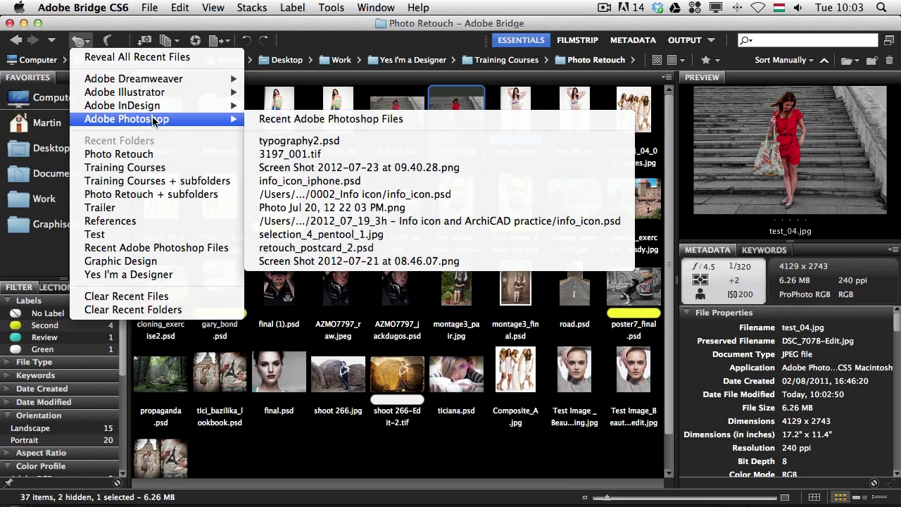
{"action": "left_click", "coordinate": [290, 119]}
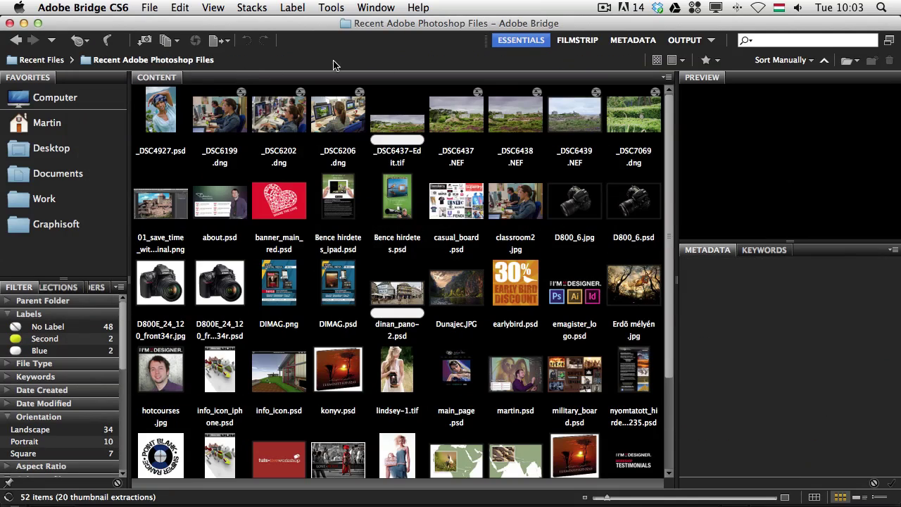
{"action": "scroll", "coordinate": [605, 133], "scroll_direction": "down", "scroll_amount": 5}
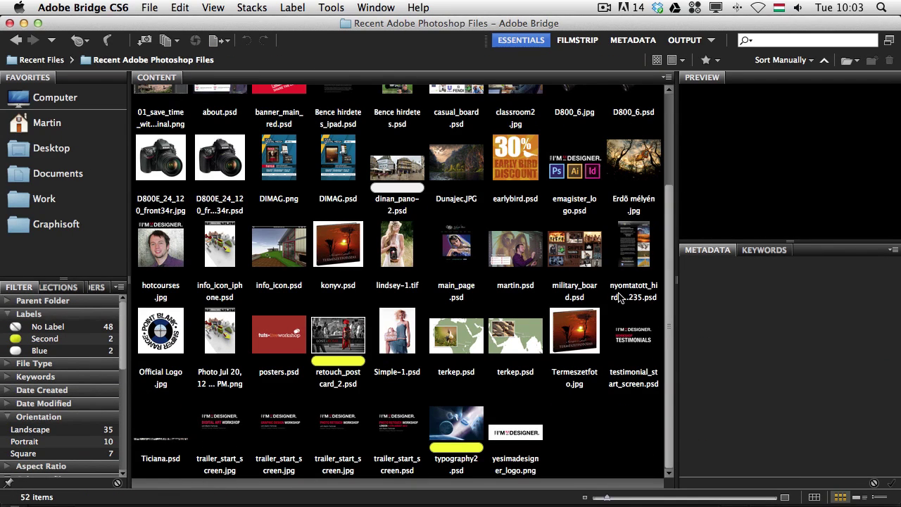
{"action": "left_click_drag", "start_coordinate": [665, 300], "coordinate": [280, 101]}
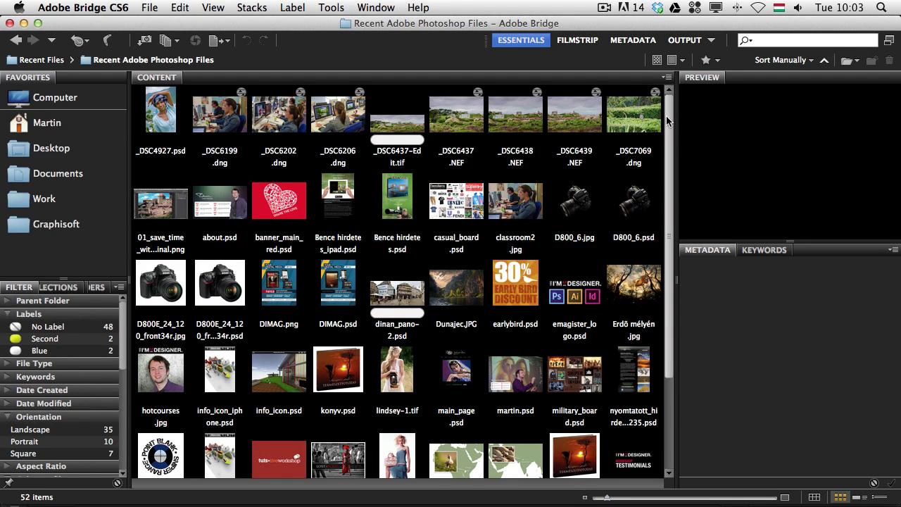
{"action": "left_click_drag", "start_coordinate": [666, 121], "coordinate": [688, 88]}
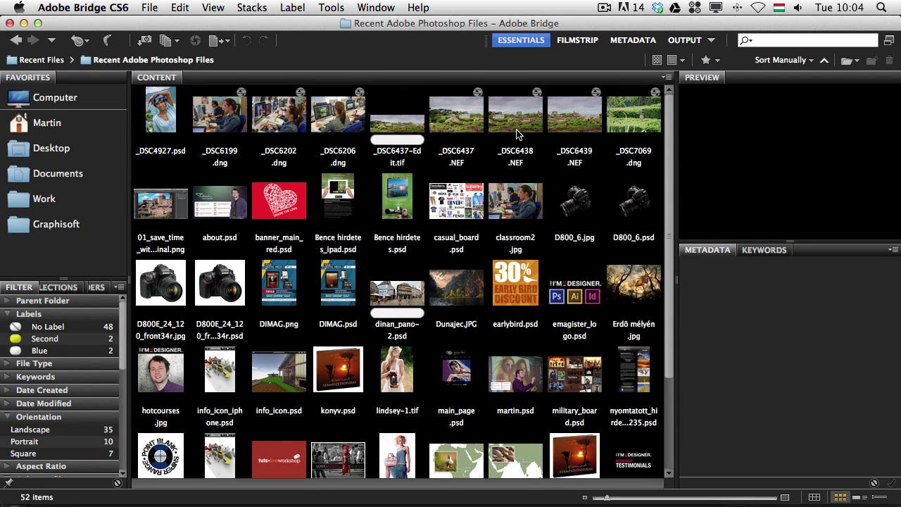
Return to the Photo Retouch folder and step back and forward through the recently visited folders.
{"action": "left_click", "coordinate": [17, 43]}
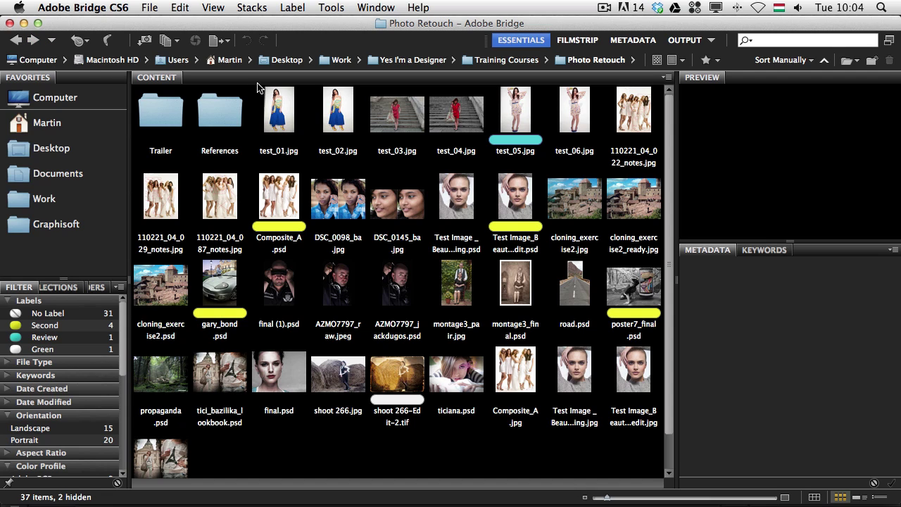
{"action": "key", "text": "super+bracketleft"}
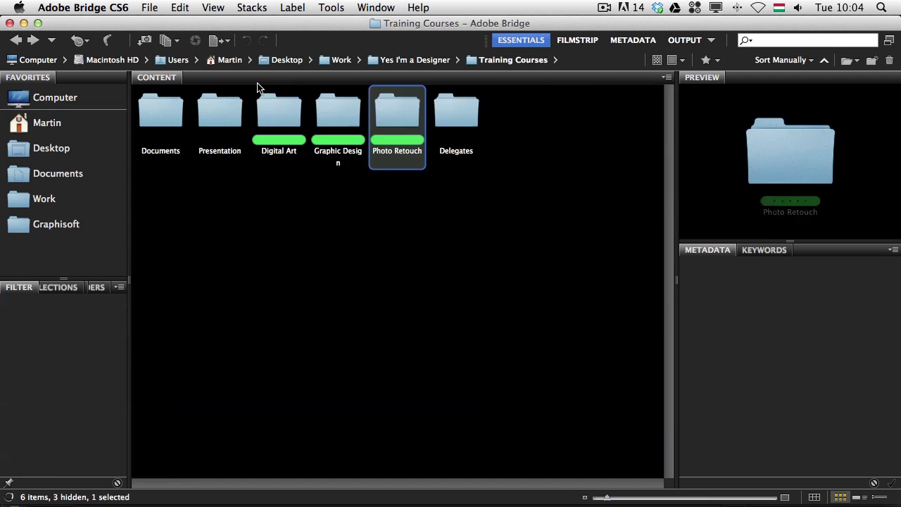
{"action": "key", "text": "super+bracketleft"}
{"action": "key", "text": "super+bracketleft"}
{"action": "key", "text": "super+bracketright"}
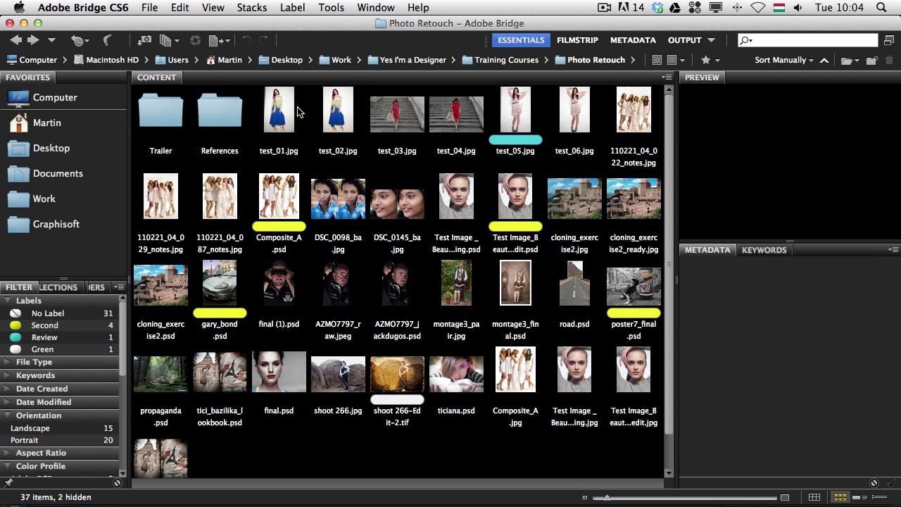
Select the images test_01.jpg through test_06.jpg and switch to the Output workspace.
{"action": "left_click", "coordinate": [275, 109]}
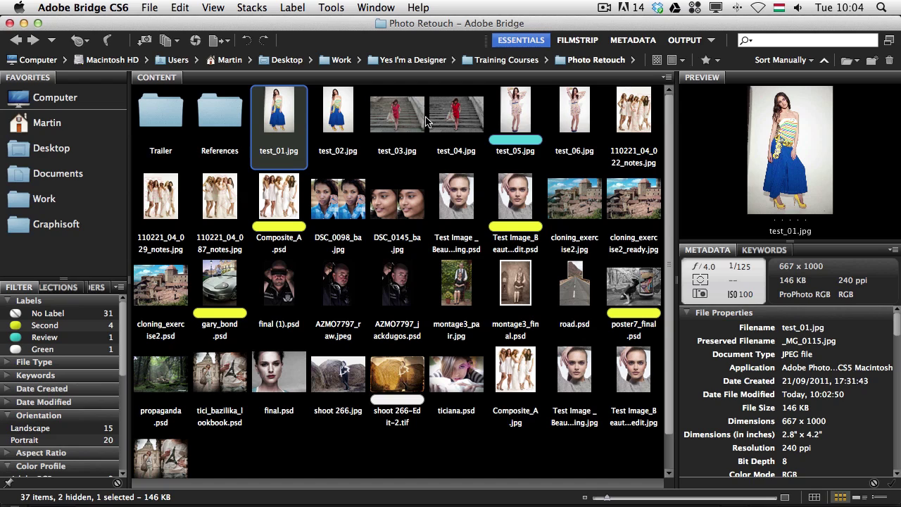
{"action": "left_click", "coordinate": [563, 122], "text": "shift"}
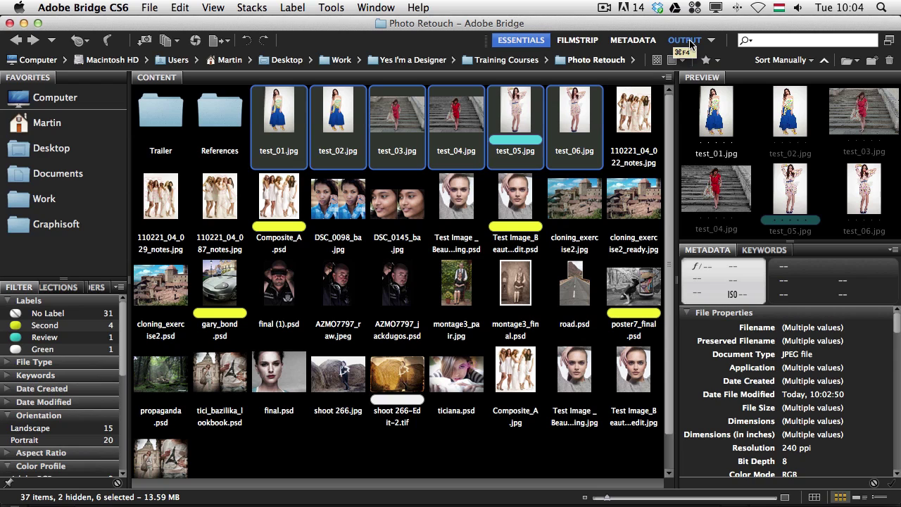
{"action": "key", "text": "super+F4"}
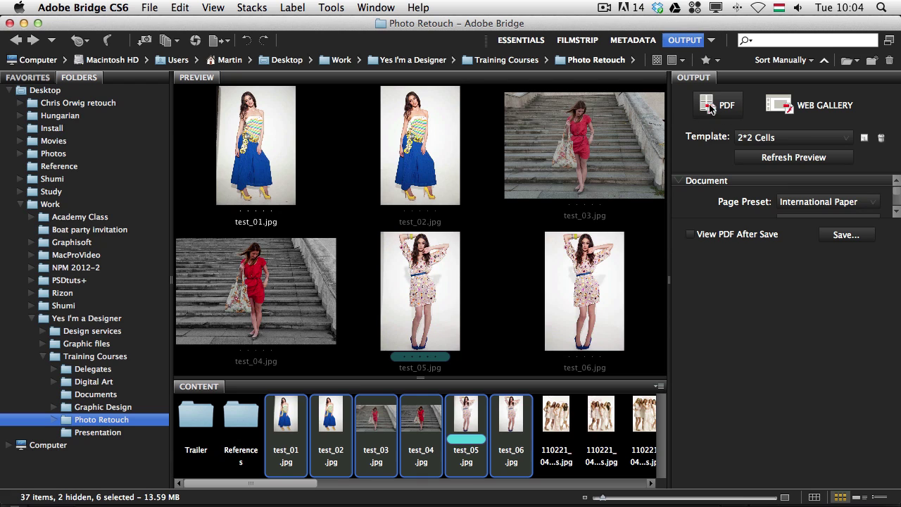
Set the output type to Web Gallery and review the available templates and thumbnail styles.
{"action": "left_click", "coordinate": [785, 107]}
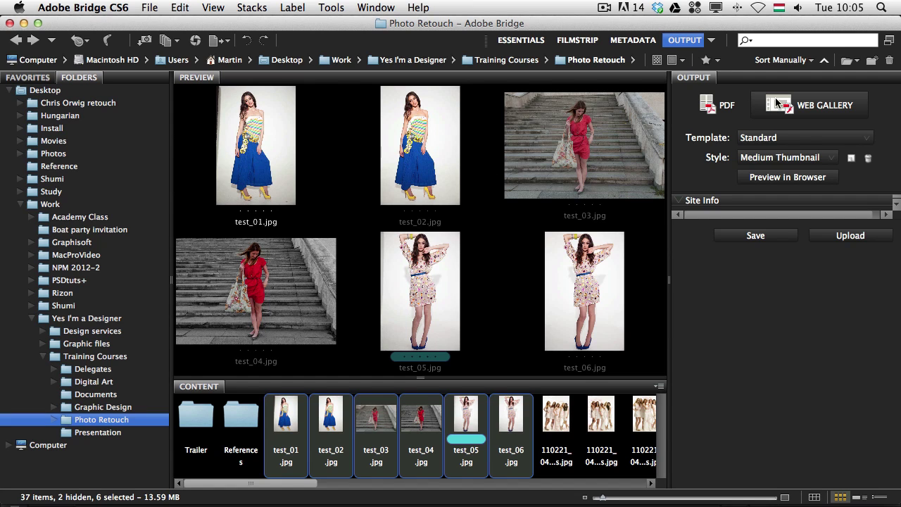
{"action": "left_click", "coordinate": [773, 144]}
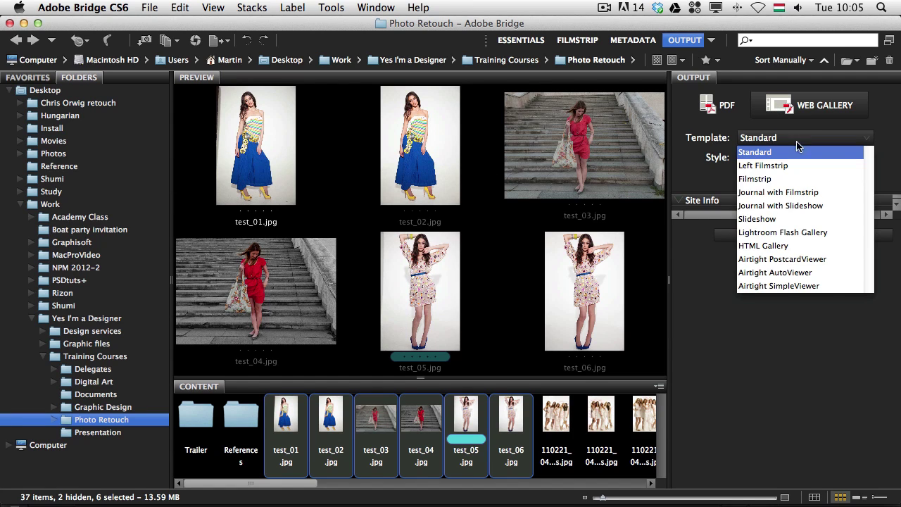
{"action": "left_click", "coordinate": [891, 140]}
{"action": "left_click", "coordinate": [802, 158]}
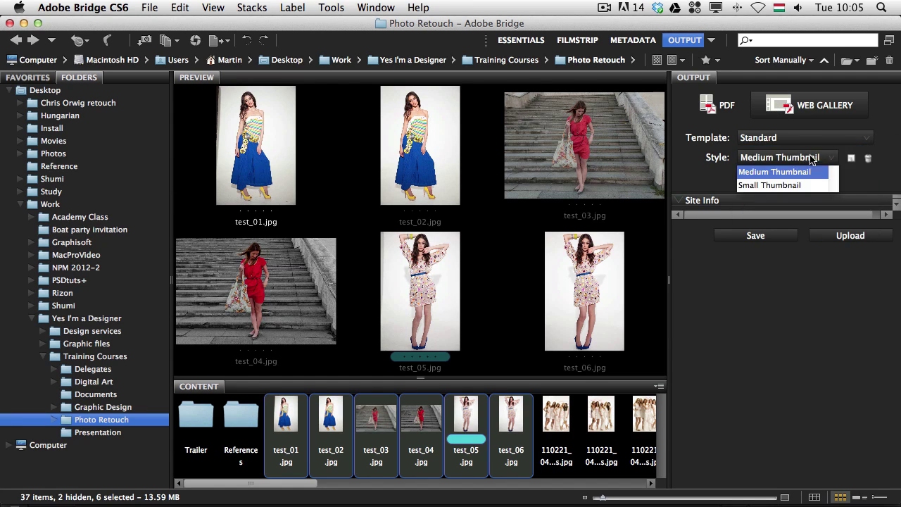
{"action": "left_click", "coordinate": [894, 167]}
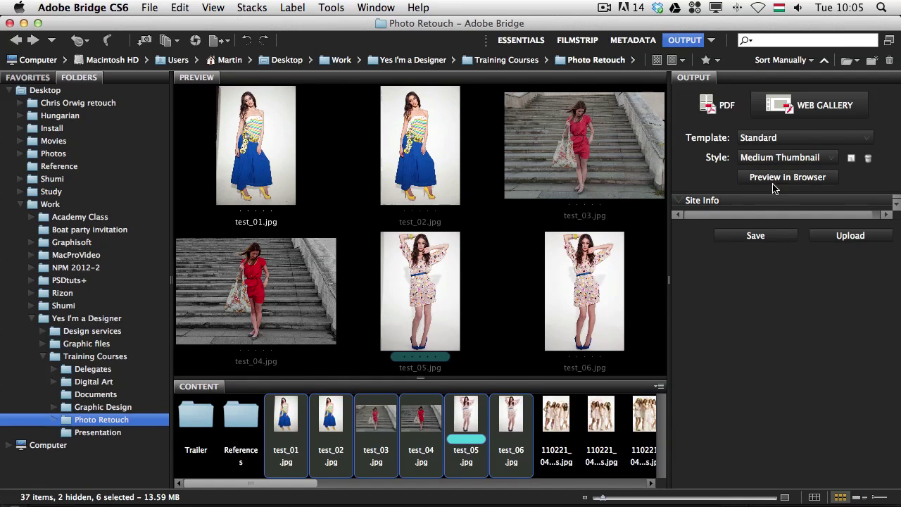
Preview the web gallery in the browser with the Airtight PostcardViewer template and enlarge the black-and-white photo with the red dress.
{"action": "left_click", "coordinate": [765, 139]}
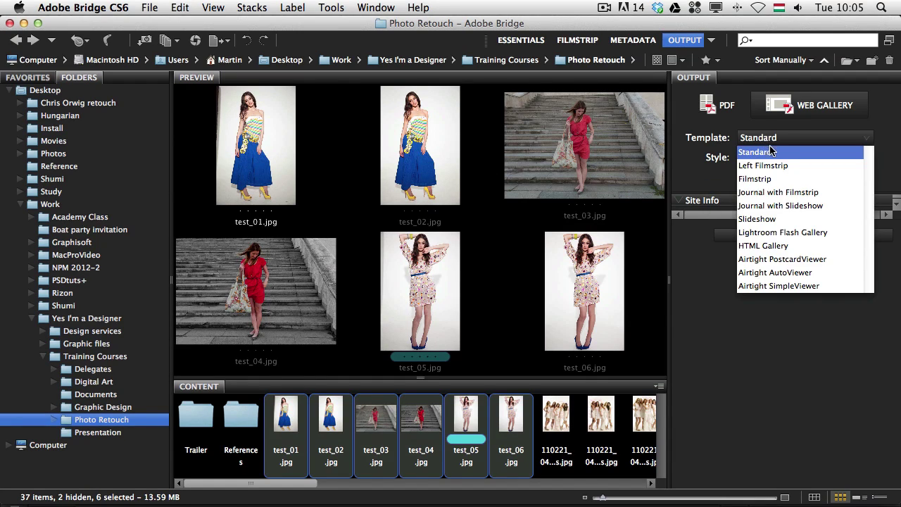
{"action": "left_click", "coordinate": [779, 259]}
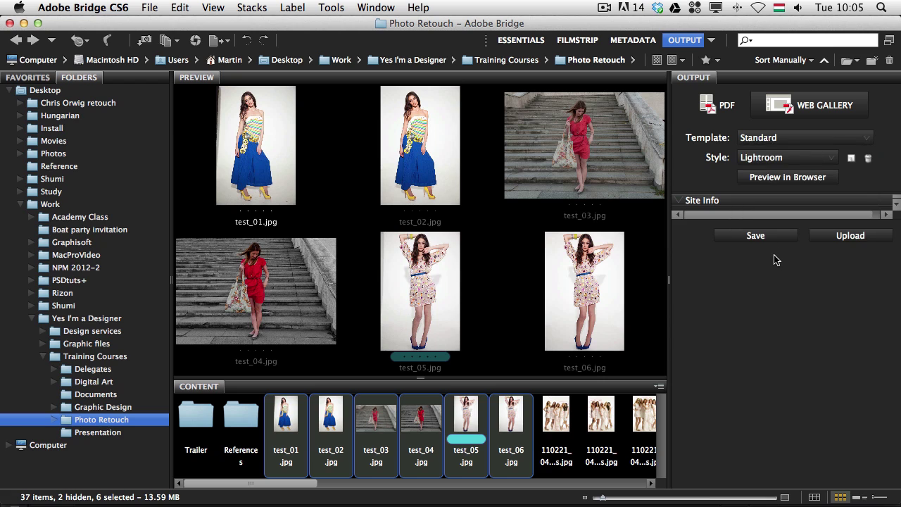
{"action": "left_click", "coordinate": [783, 178]}
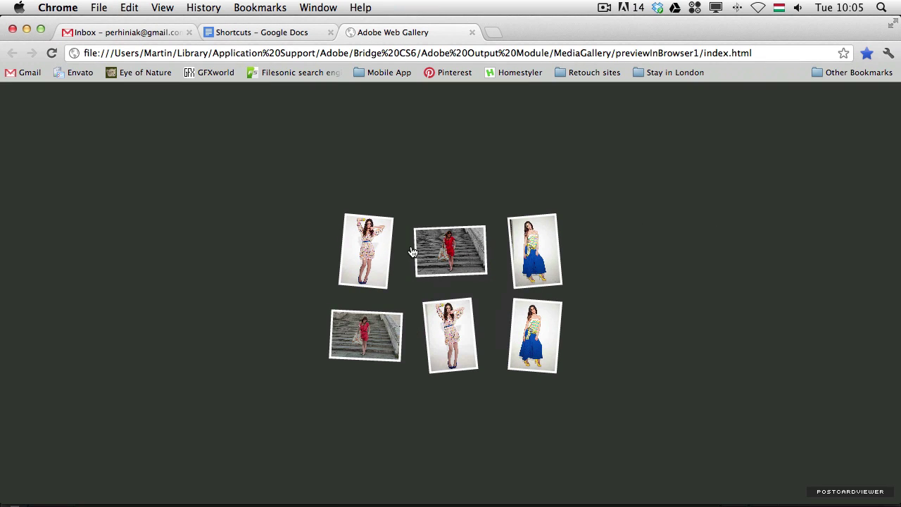
{"action": "left_click", "coordinate": [455, 255]}
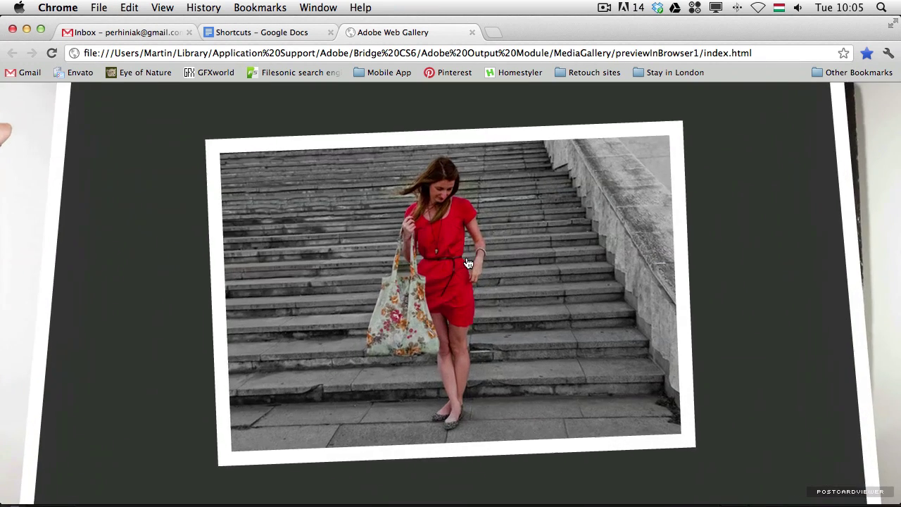
Leave the enlarged photo and browse the other pictures in the web gallery preview.
{"action": "left_click", "coordinate": [694, 290]}
{"action": "left_click", "coordinate": [551, 265]}
{"action": "left_click", "coordinate": [547, 267]}
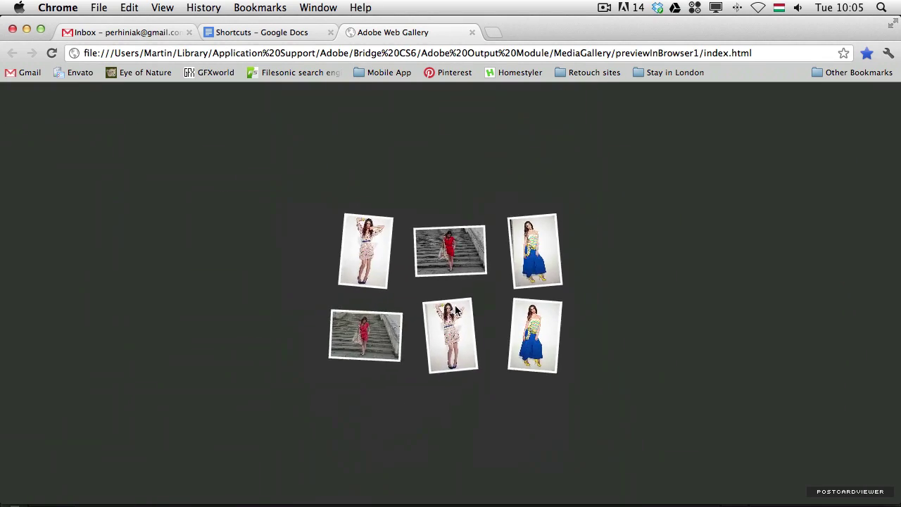
{"action": "left_click", "coordinate": [456, 310]}
{"action": "left_click", "coordinate": [512, 329]}
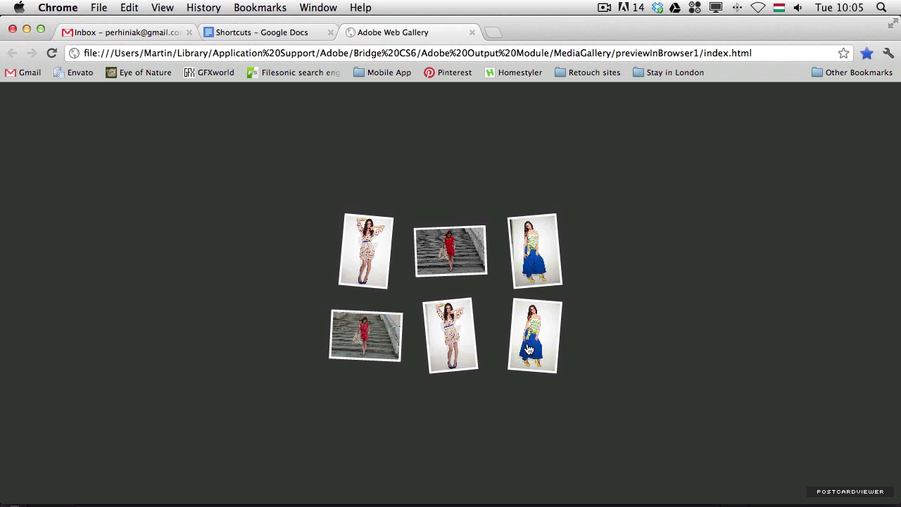
{"action": "left_click", "coordinate": [361, 245]}
{"action": "left_click", "coordinate": [333, 259]}
Switch back to Bridge, show the PDF output options and return to the Essentials workspace.
{"action": "key", "text": "super+Tab"}
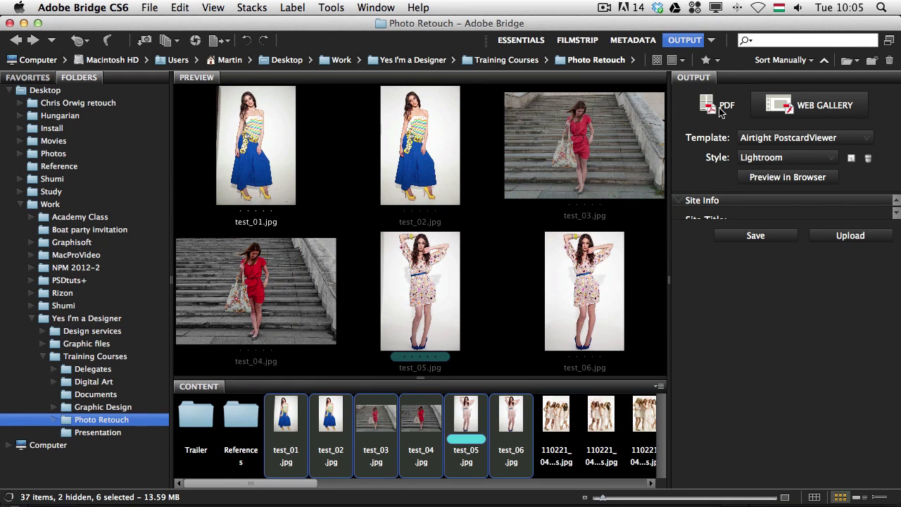
{"action": "left_click", "coordinate": [719, 109]}
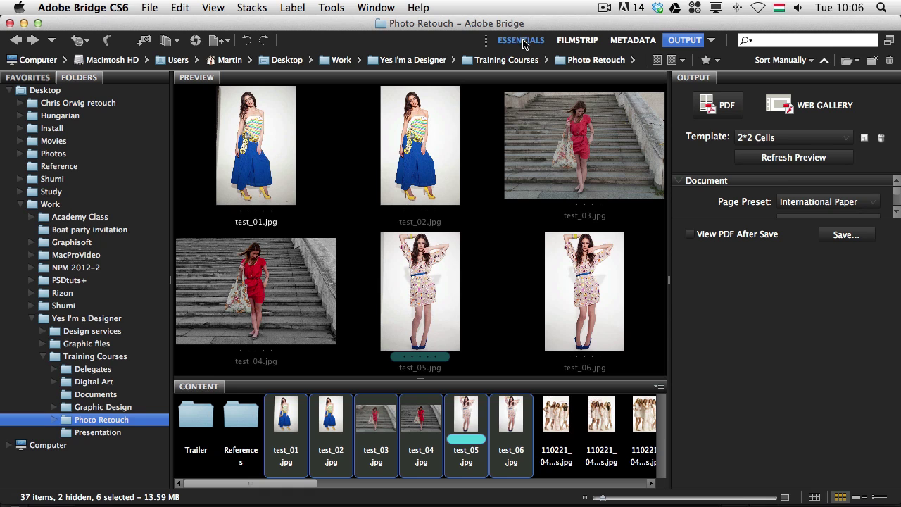
{"action": "key", "text": "super+F1"}
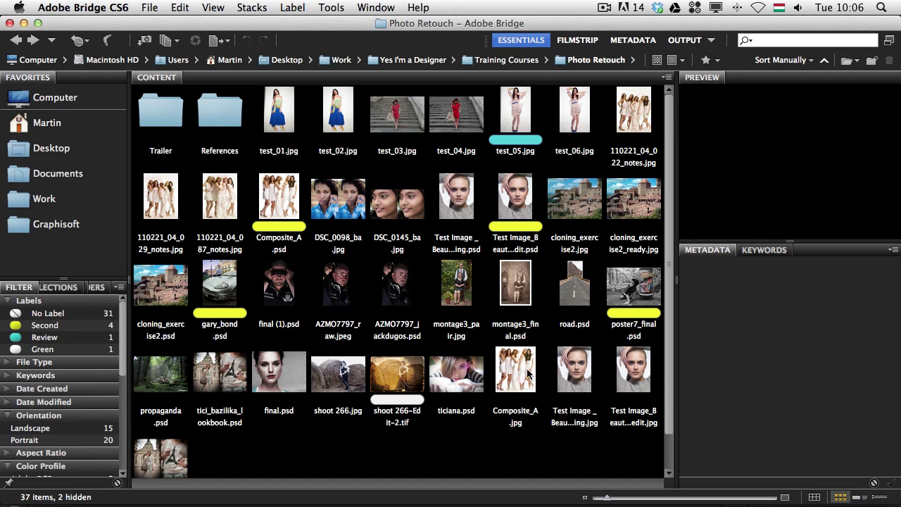
Reorder the files so Composite_A.jpg follows Composite_A.psd and tici_bazilika_lookbook.jpg follows tici_bazilika_lookbook.psd.
{"action": "left_click_drag", "start_coordinate": [525, 373], "coordinate": [314, 215]}
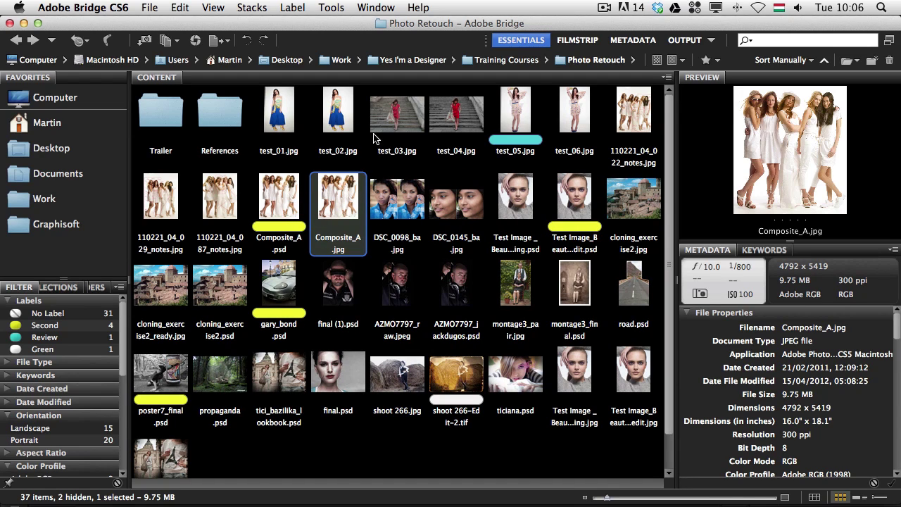
{"action": "left_click_drag", "start_coordinate": [337, 204], "coordinate": [261, 200]}
{"action": "left_click_drag", "start_coordinate": [166, 454], "coordinate": [308, 378]}
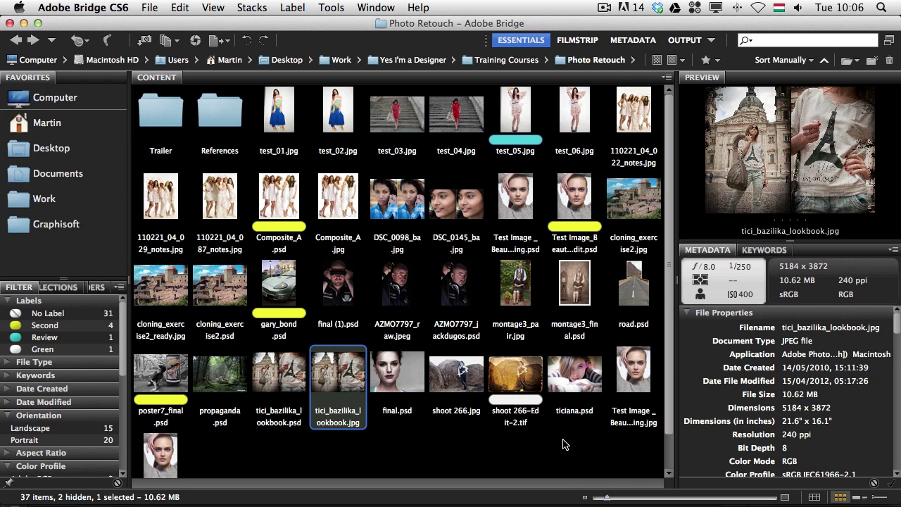
Try smaller and larger thumbnail sizes for the folder content, ending with large thumbnails, five per row.
{"action": "mouse_move", "coordinate": [606, 498]}
{"action": "left_mouse_down"}
{"action": "mouse_move", "coordinate": [615, 498]}
{"action": "mouse_move", "coordinate": [602, 493]}
{"action": "left_mouse_up"}
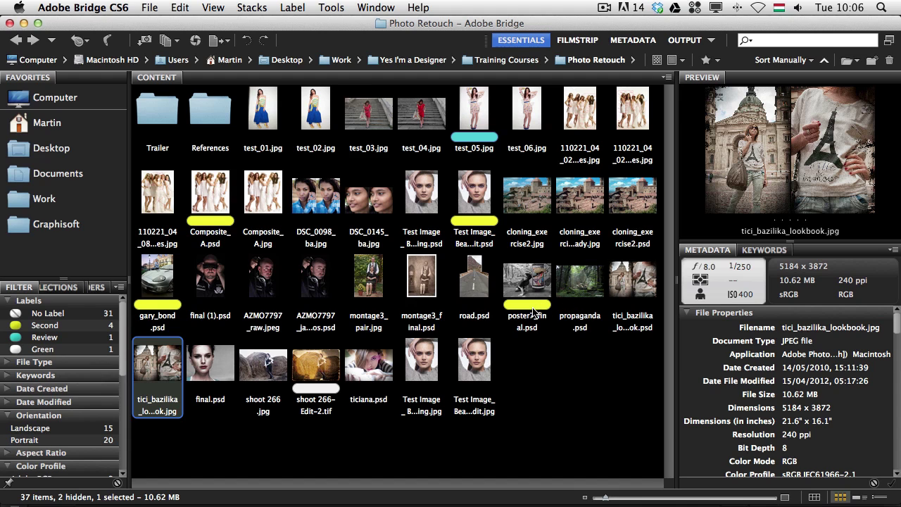
{"action": "key", "text": "super+equal"}
{"action": "key", "text": "super+equal"}
{"action": "key", "text": "super+equal"}
{"action": "key", "text": "super+minus"}
{"action": "key", "text": "super+minus"}
{"action": "key", "text": "super+minus"}
{"action": "key", "text": "super+minus"}
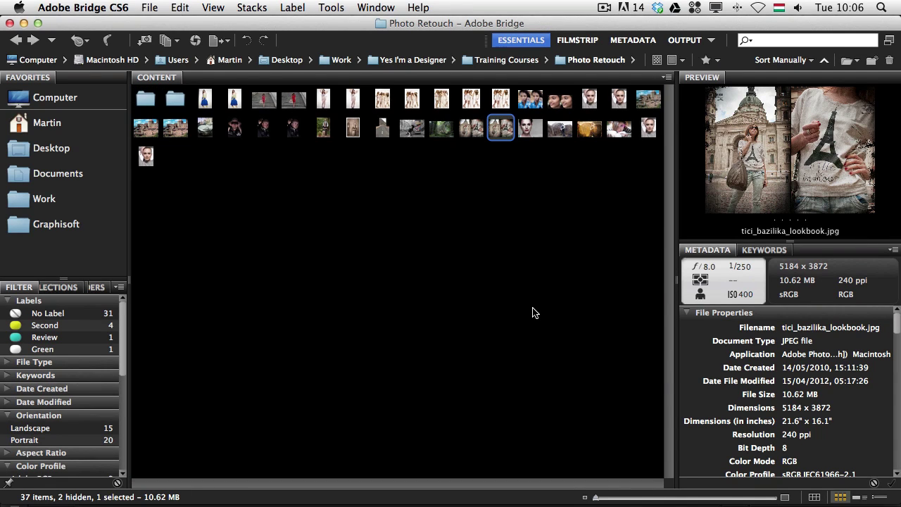
{"action": "key", "text": "super+equal"}
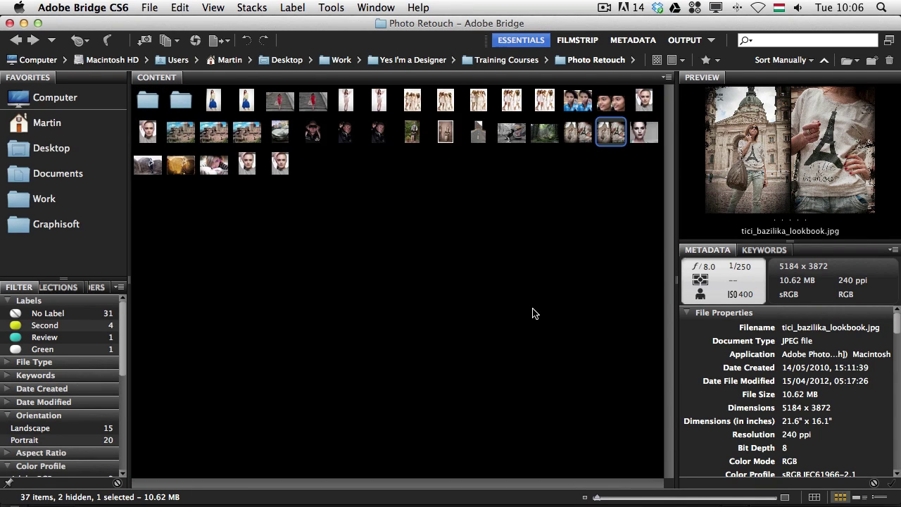
{"action": "key", "text": "super+equal"}
{"action": "key", "text": "super+equal"}
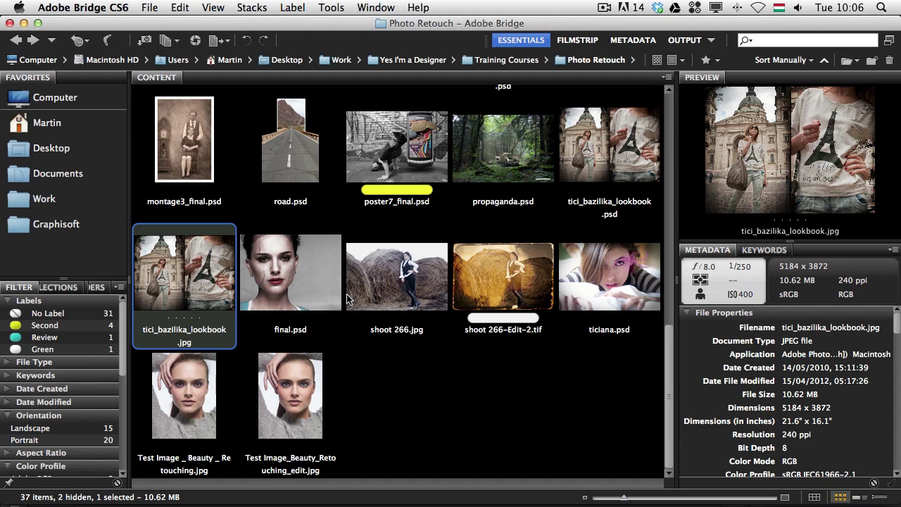
Select test_01.jpg, test_05.jpg and test_03.jpg and load them as layers into one Photoshop document.
{"action": "left_click_drag", "start_coordinate": [668, 394], "coordinate": [690, 132]}
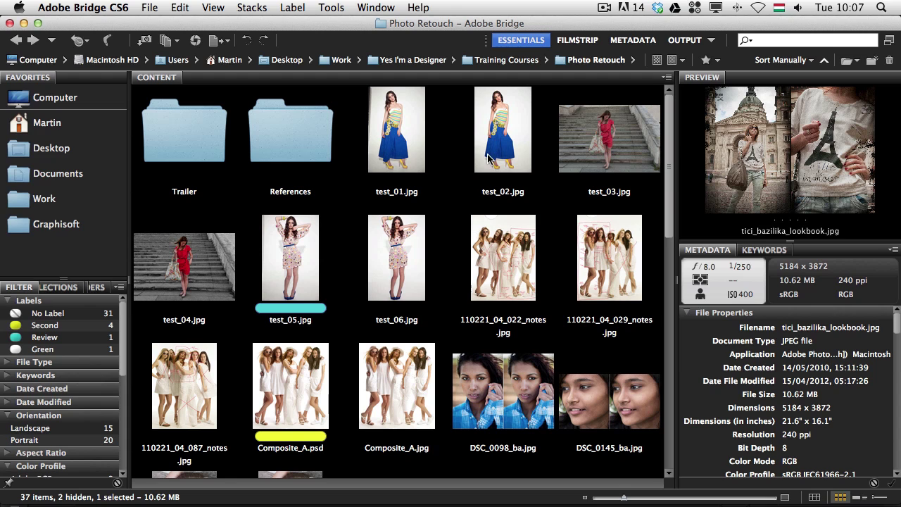
{"action": "left_click", "coordinate": [403, 142]}
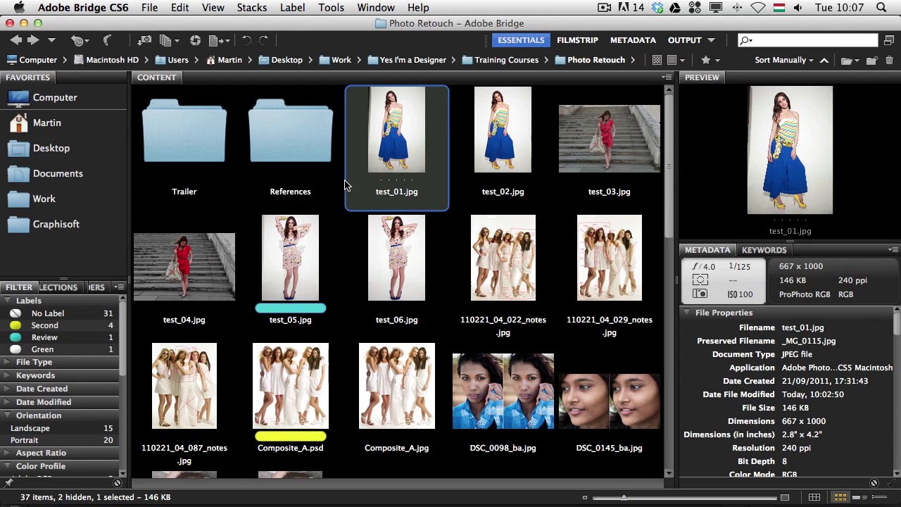
{"action": "left_click", "coordinate": [293, 239], "text": "super"}
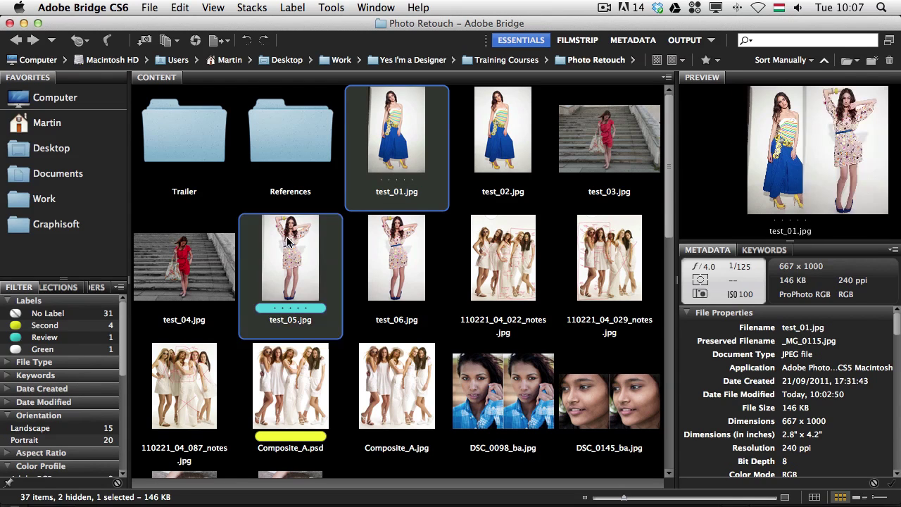
{"action": "left_click", "coordinate": [607, 132], "text": "super"}
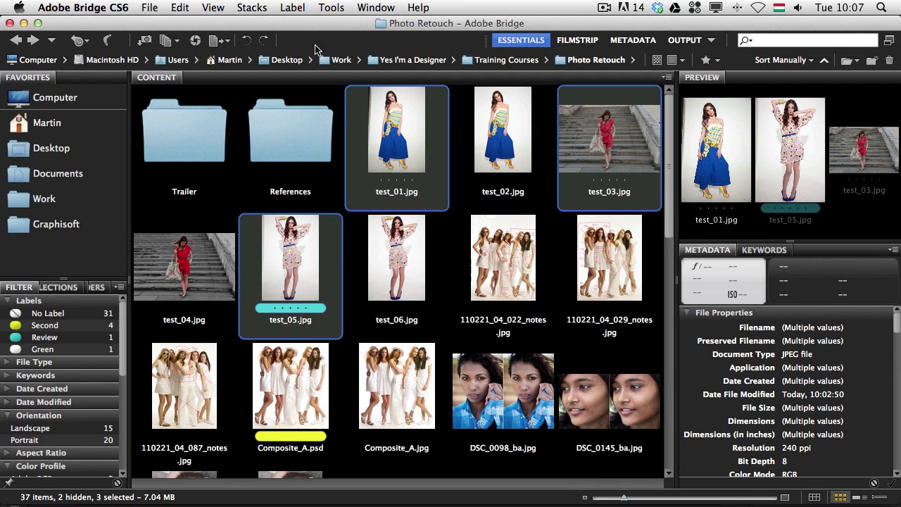
{"action": "left_click", "coordinate": [336, 8]}
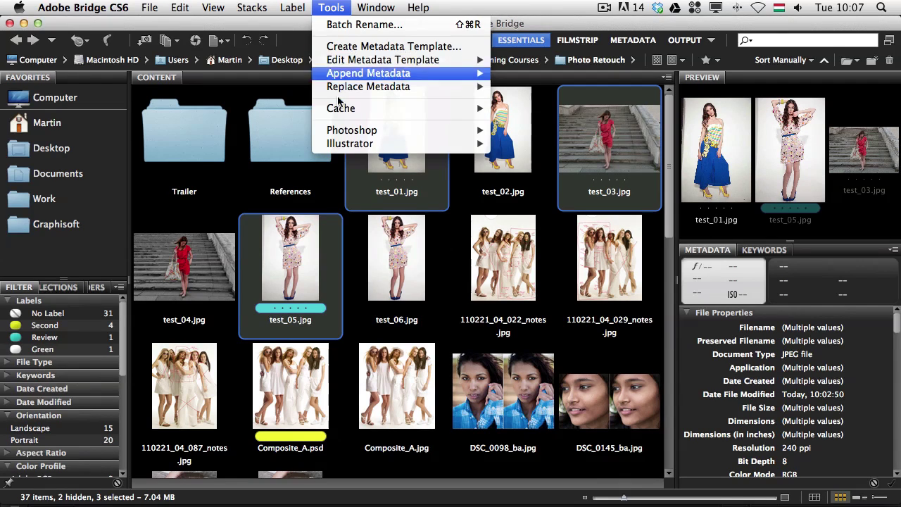
{"action": "mouse_move", "coordinate": [350, 130]}
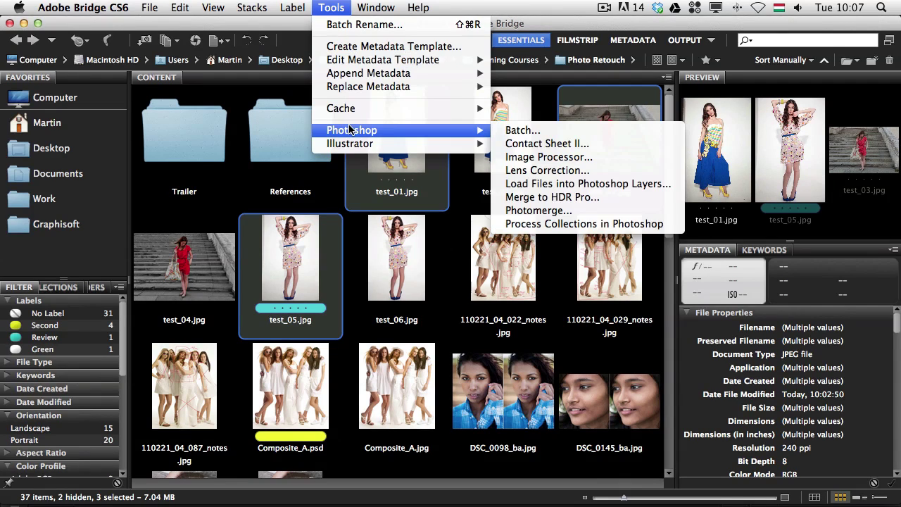
{"action": "left_click", "coordinate": [544, 184]}
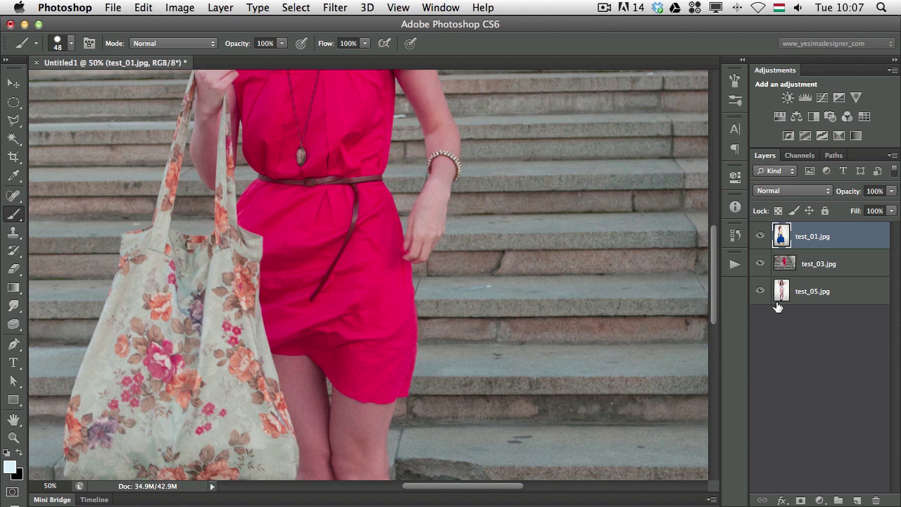
Check the stacked images in Photoshop by hiding and showing the test_01.jpg and test_03.jpg layers against the whole canvas.
{"action": "left_click", "coordinate": [389, 243], "text": "alt"}
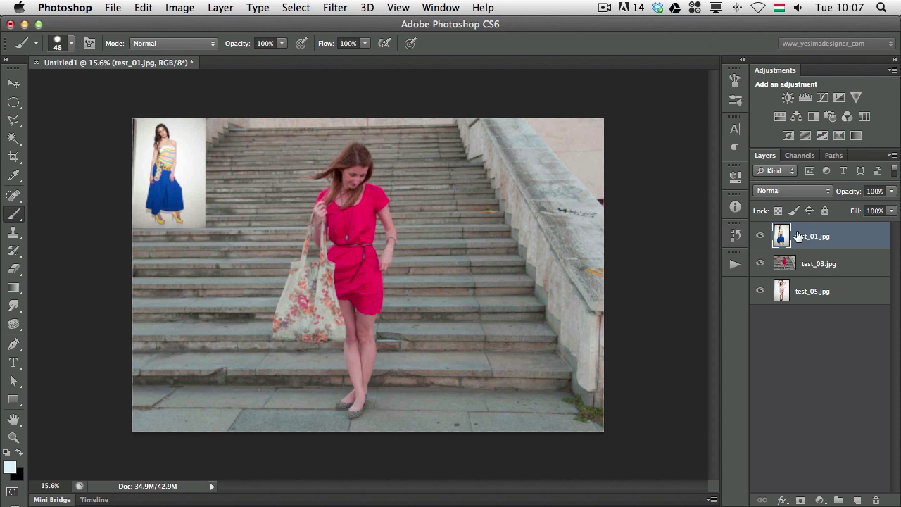
{"action": "left_click", "coordinate": [758, 238]}
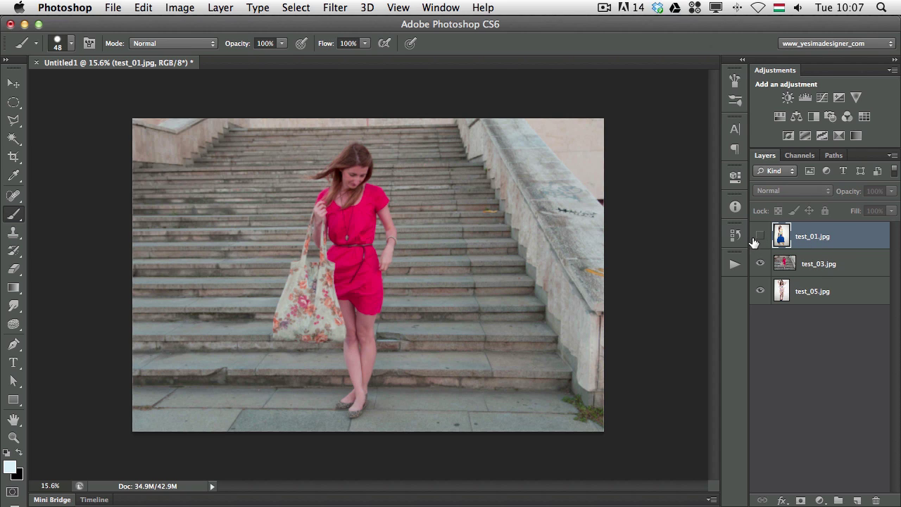
{"action": "left_click", "coordinate": [757, 264]}
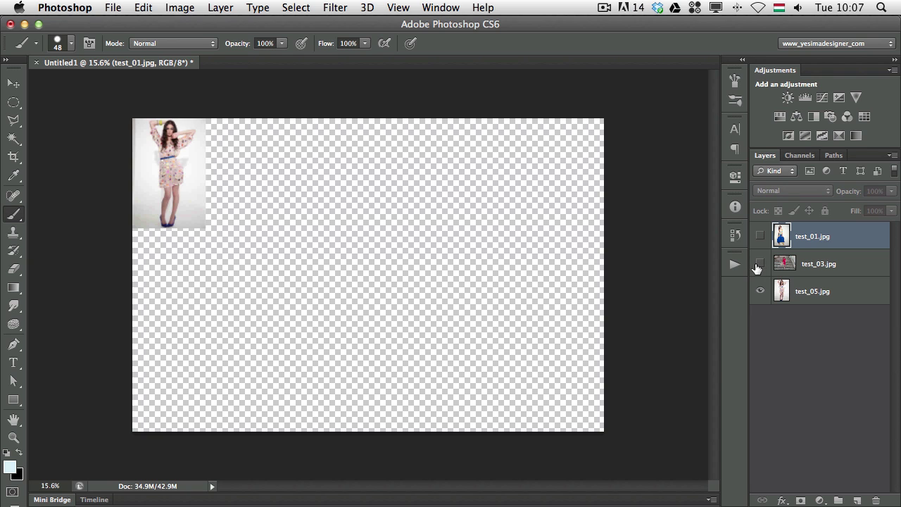
{"action": "left_click", "coordinate": [759, 264]}
{"action": "left_click", "coordinate": [760, 238]}
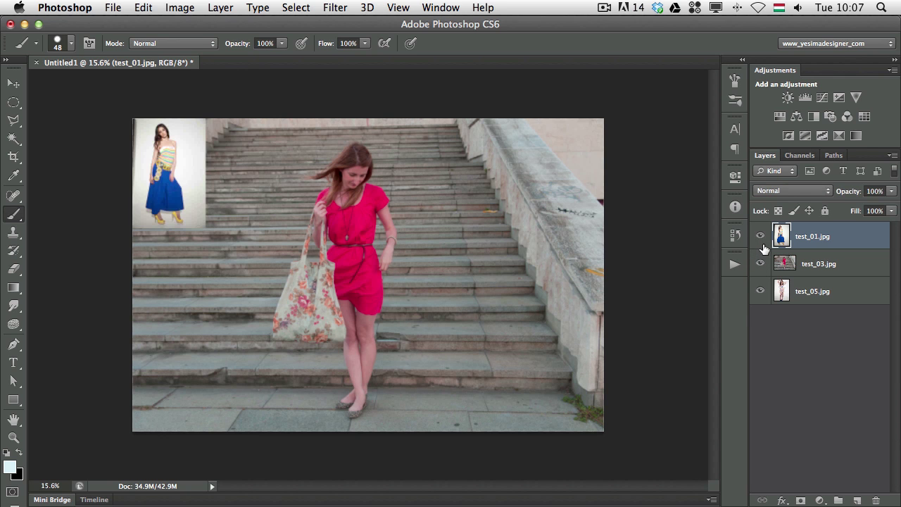
{"action": "left_click", "coordinate": [759, 264]}
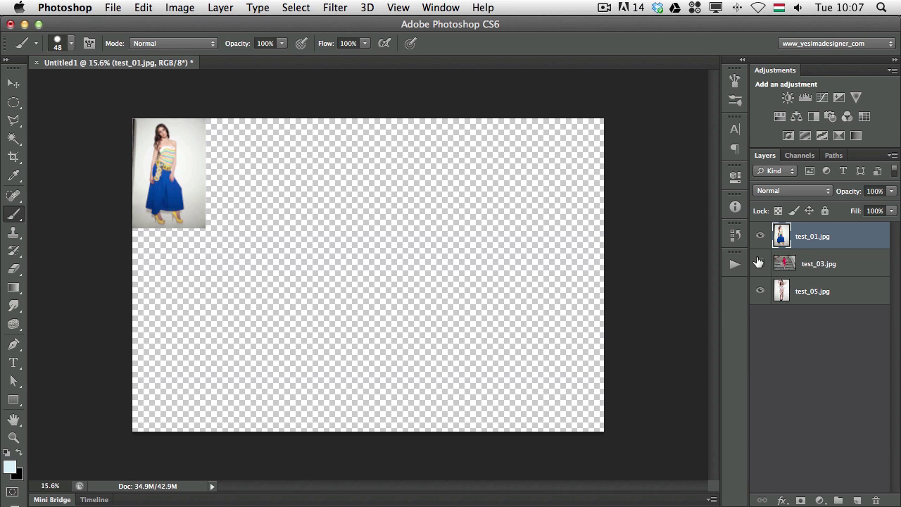
{"action": "left_click", "coordinate": [760, 238]}
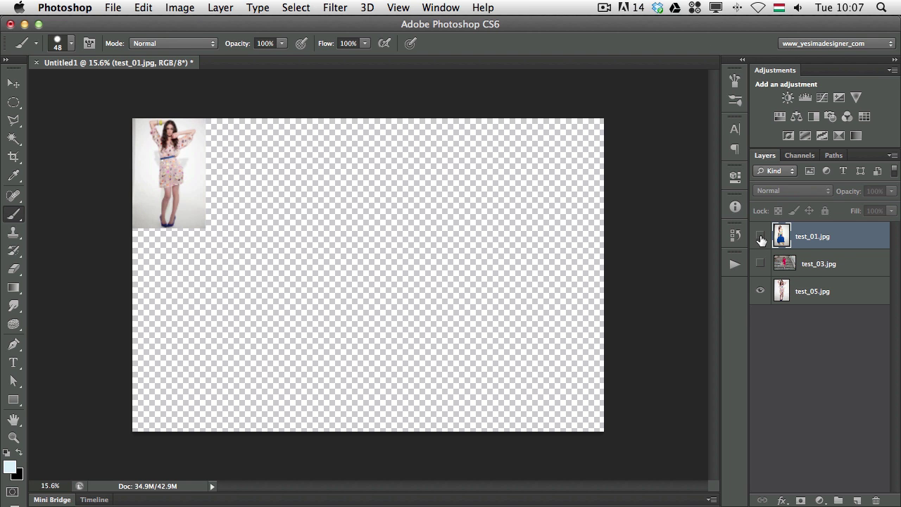
{"action": "left_click", "coordinate": [760, 238]}
{"action": "left_click", "coordinate": [759, 264]}
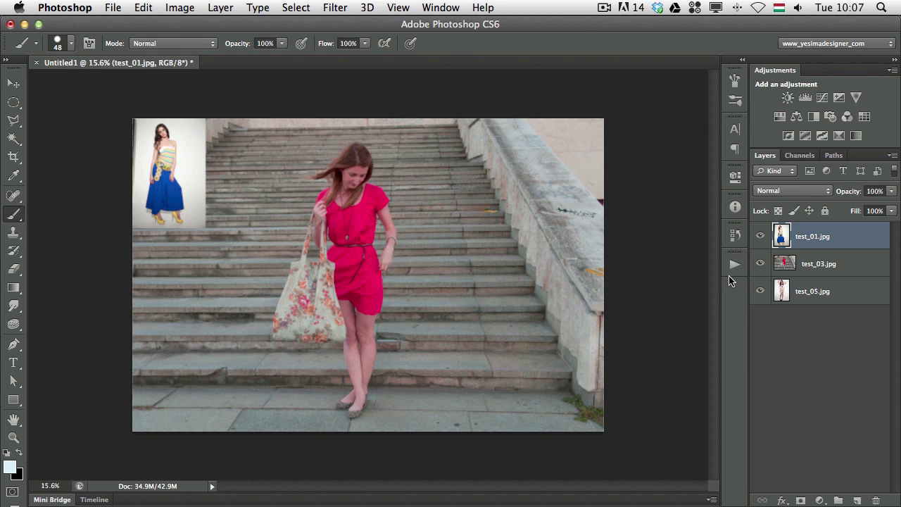